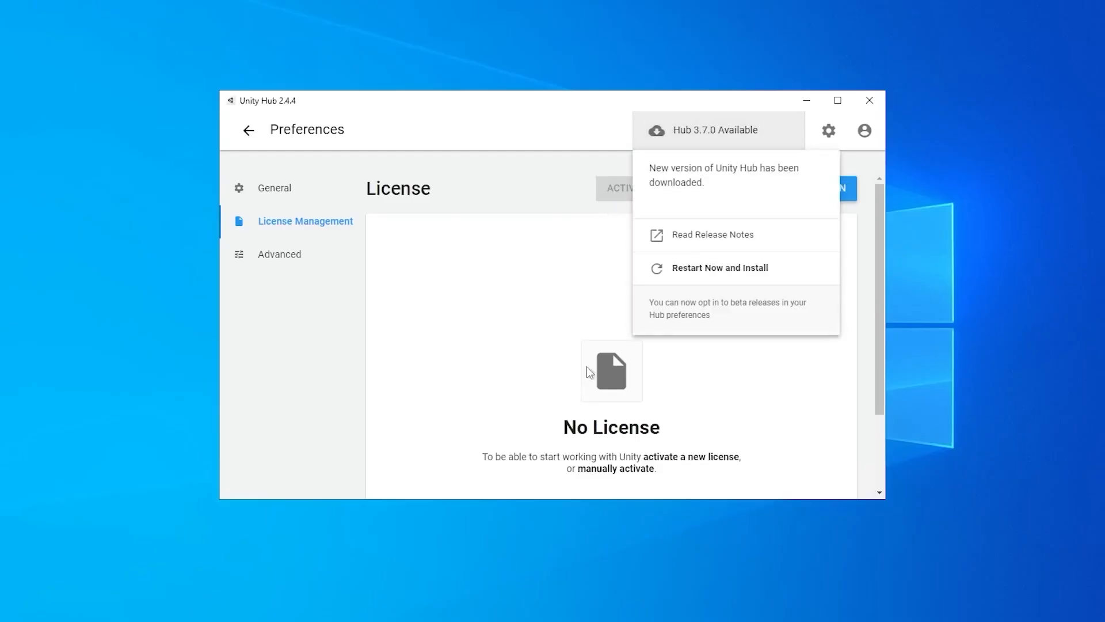
- Restart Unity Hub to install the 3.7.0 update and open the page for creating a Unity ID
left_click(700, 270)
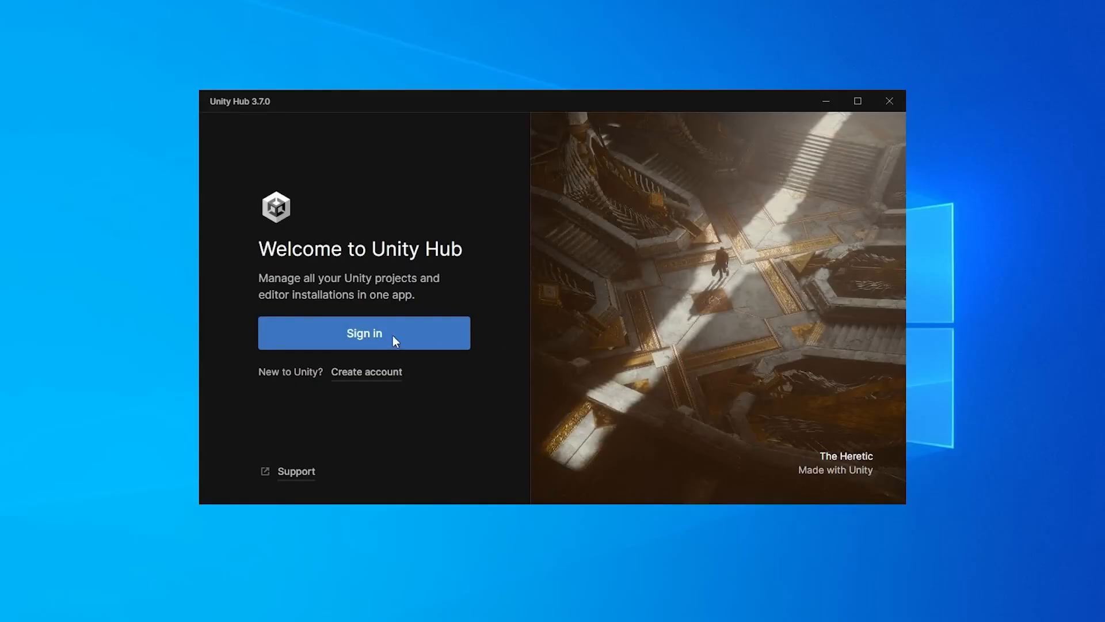
left_click(362, 373)
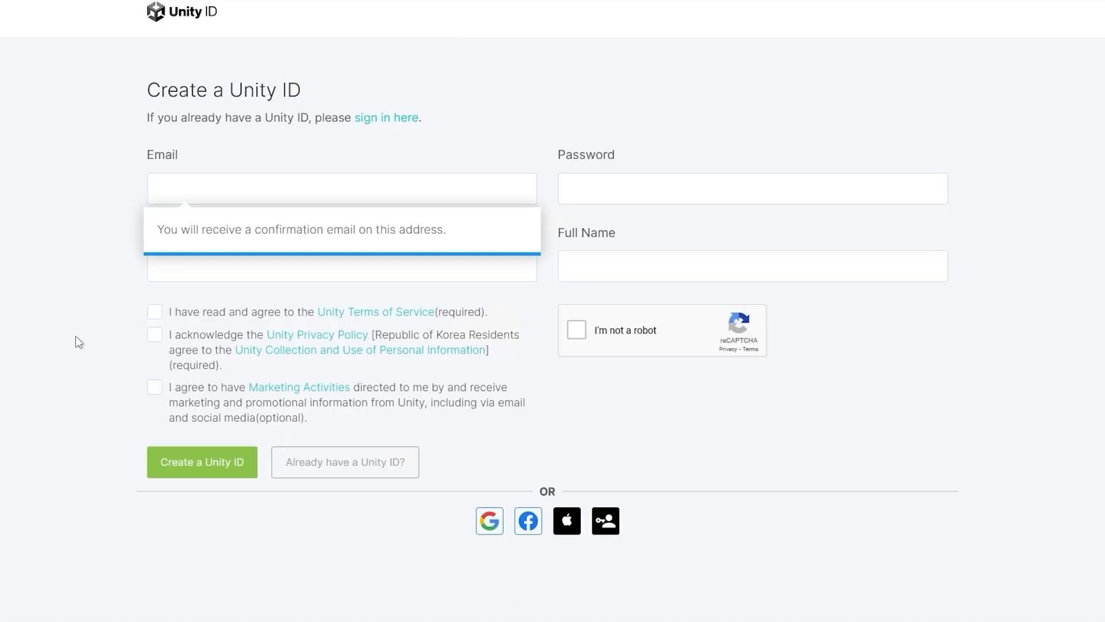
left_click(75, 337)
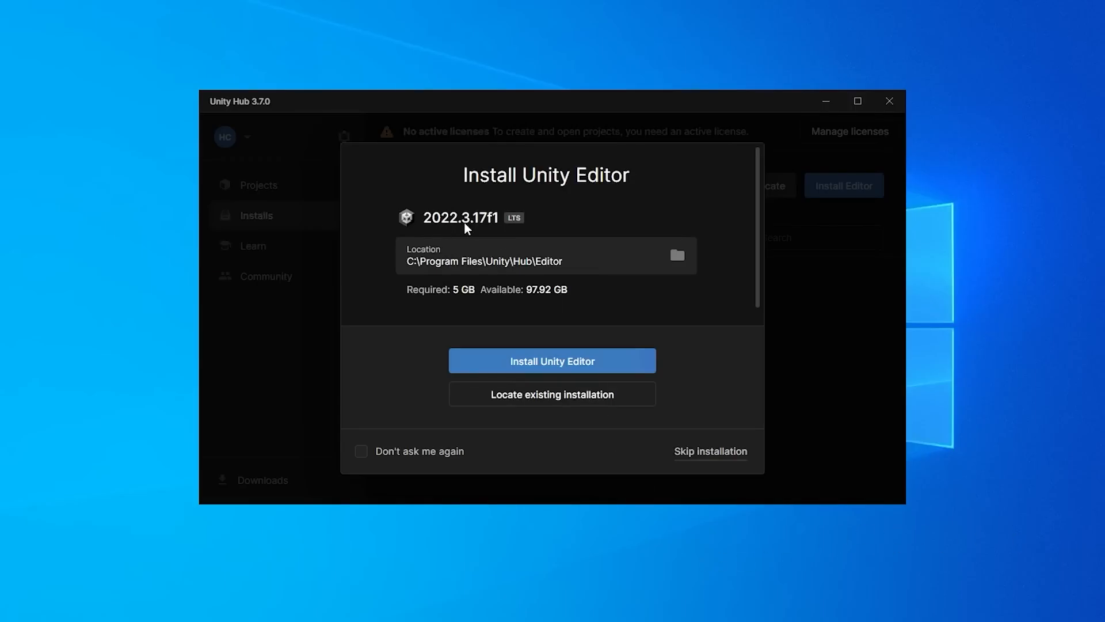
- Install the offered Unity Editor 2022.3.17f1 LTS in the default location
left_click(552, 366)
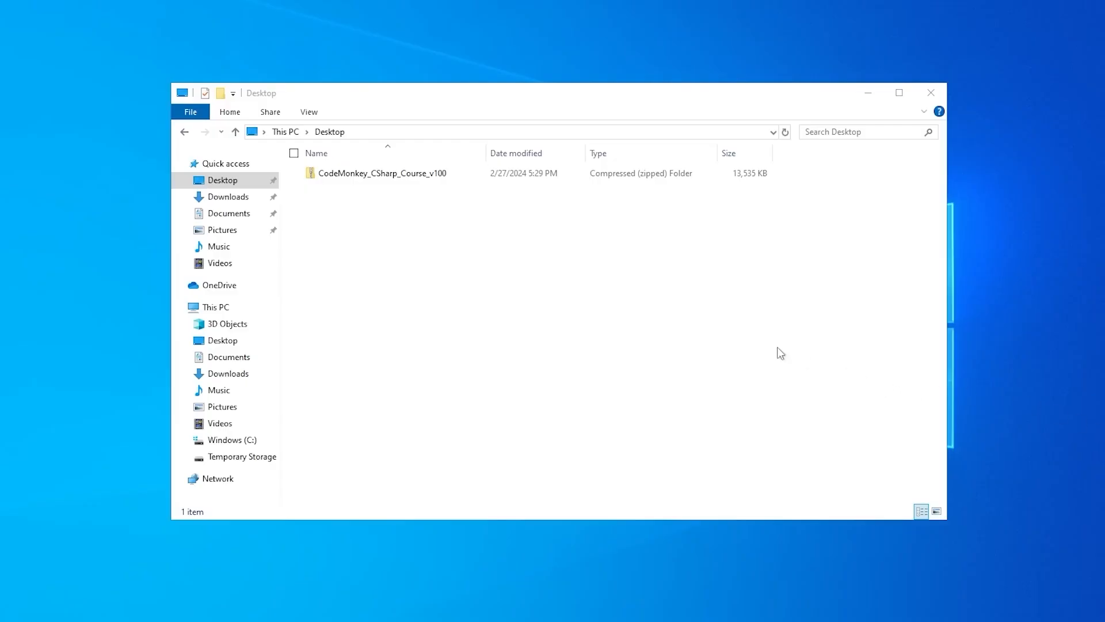
- Switch to File Explorer and select the CodeMonkey_CSharp_Course_v100 zip archive on the desktop
left_click(760, 346)
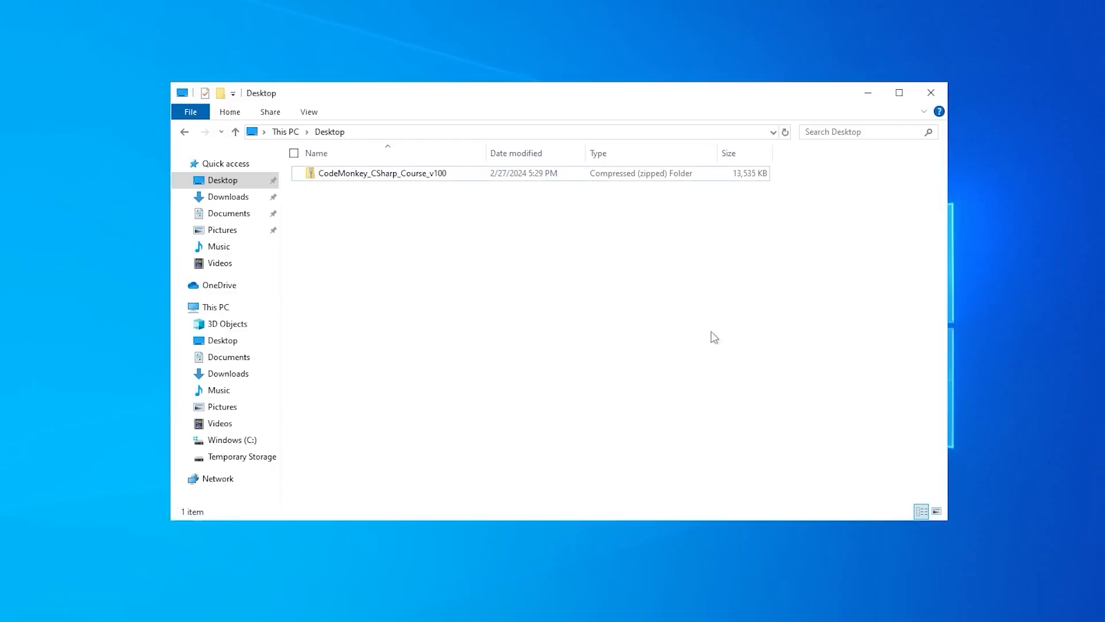
left_click(395, 175)
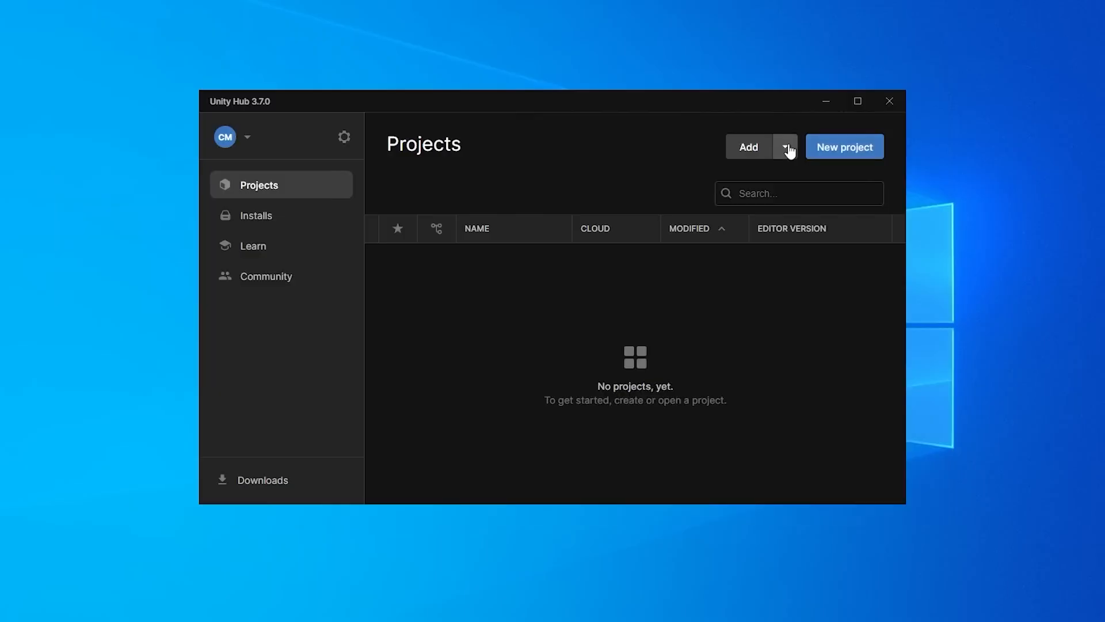
- Switch to Unity Hub and add the CodeMonkey_CSharp_Course_v100 folder on the desktop as a project
left_click(785, 147)
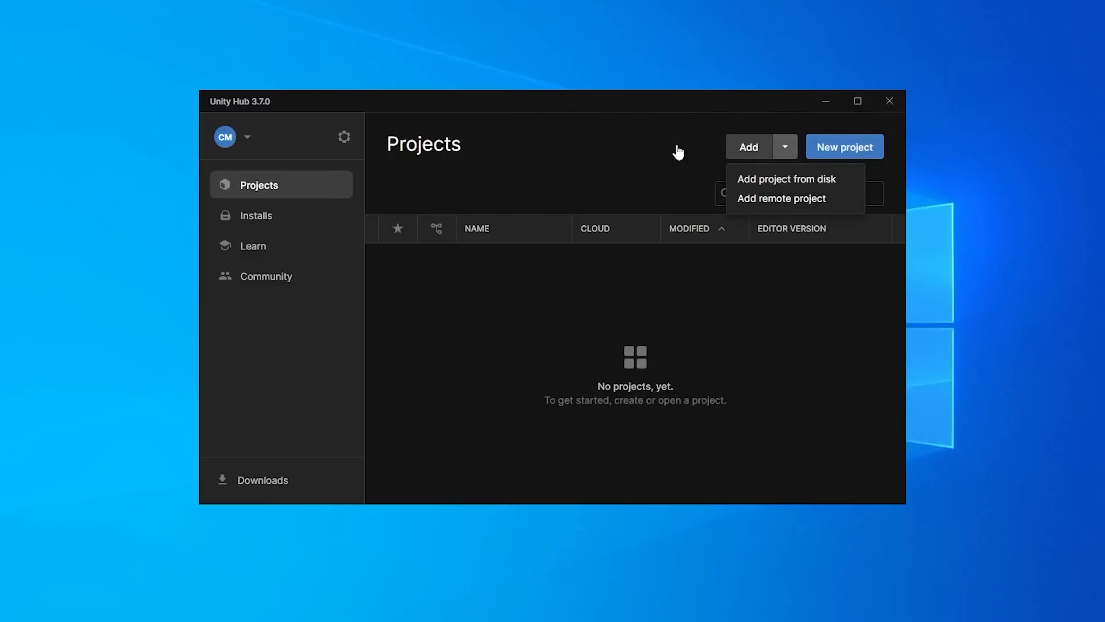
left_click(631, 156)
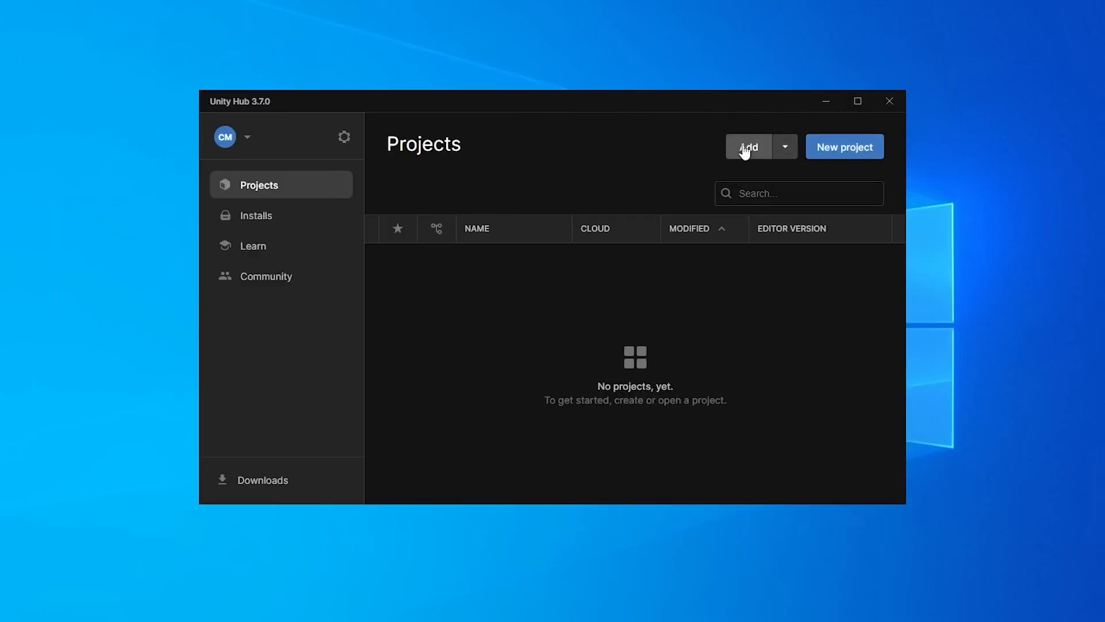
left_click(744, 151)
left_click(448, 189)
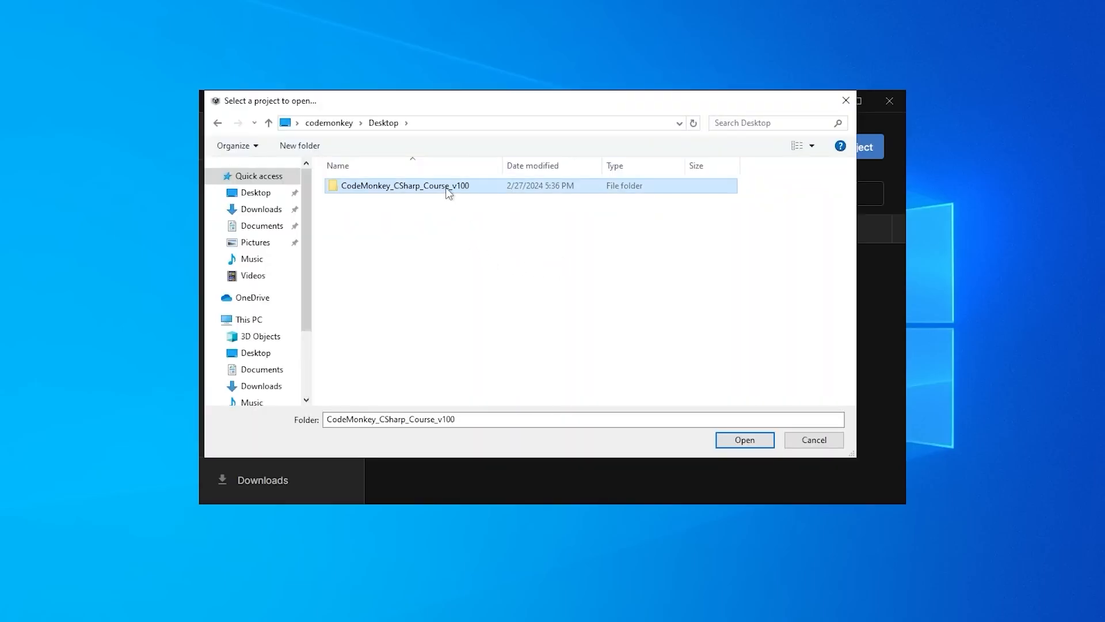
key("Return")
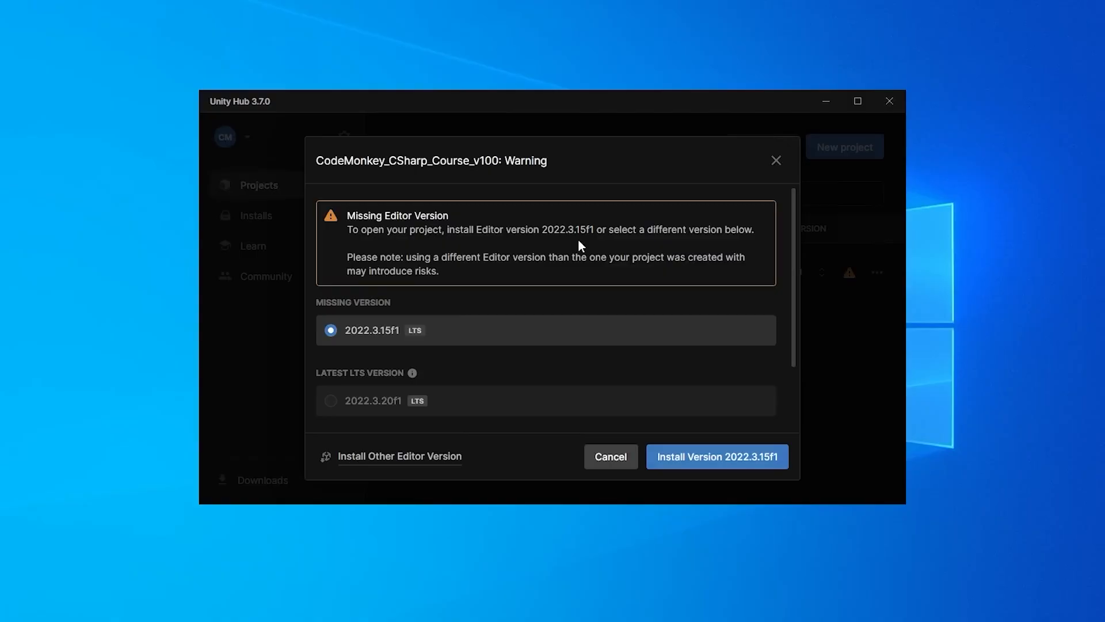
- Install the missing editor version 2022.3.15f1 without extra modules and open the CodeMonkey_CSharp_Course_v100 project
key("Return")
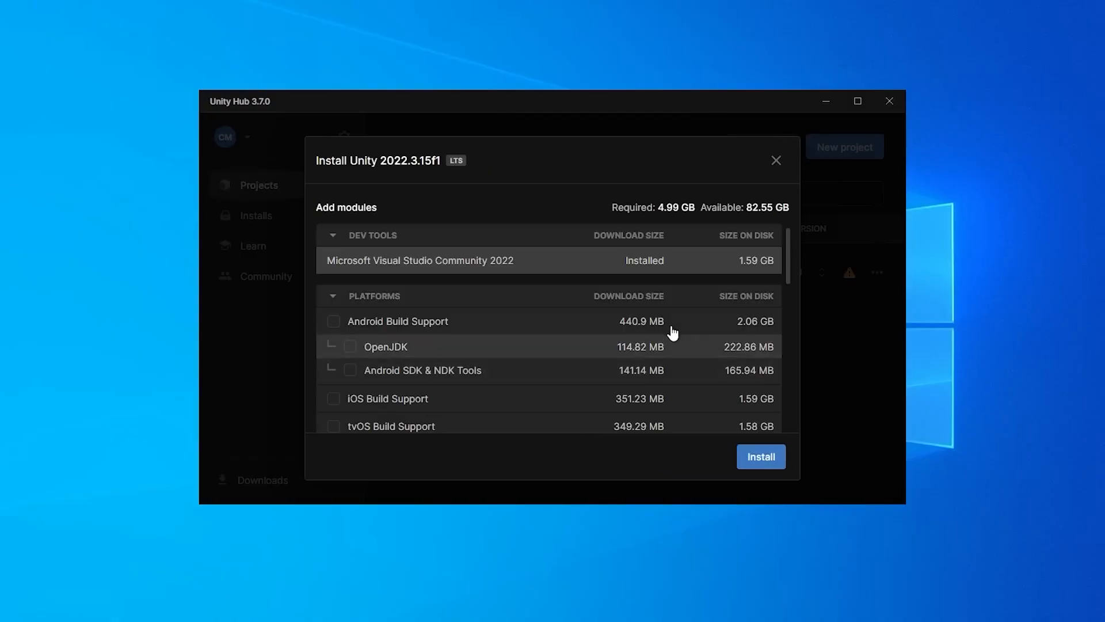
left_click(751, 459)
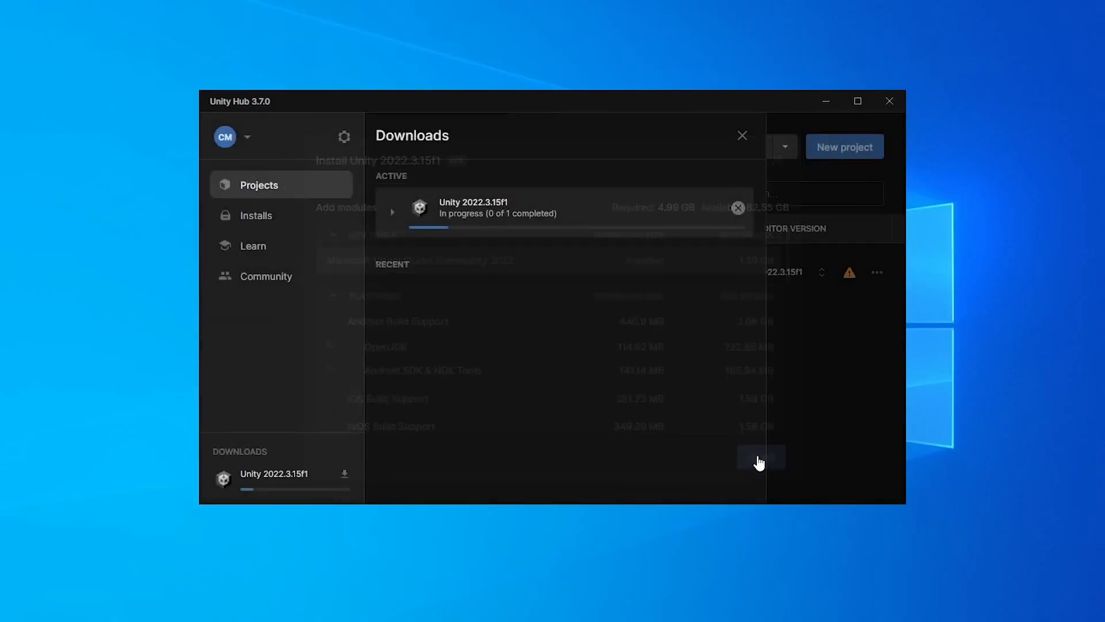
left_click(394, 213)
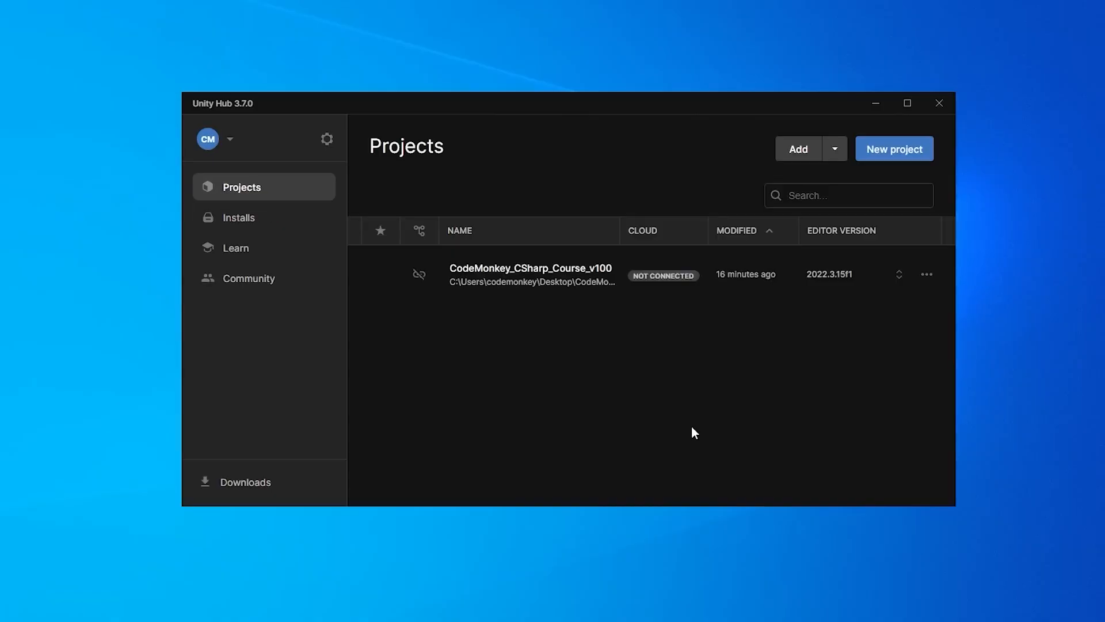
left_click(560, 284)
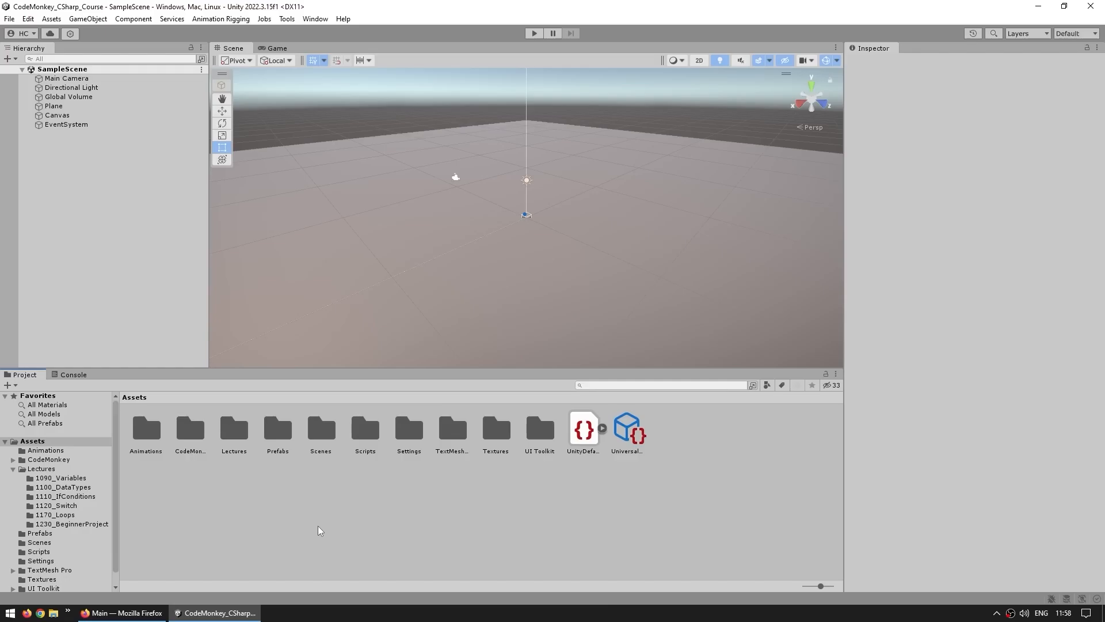
- Select Visual Studio 2022 [17.8.34408] as the External Script Editor in the preferences and close them
left_click(28, 19)
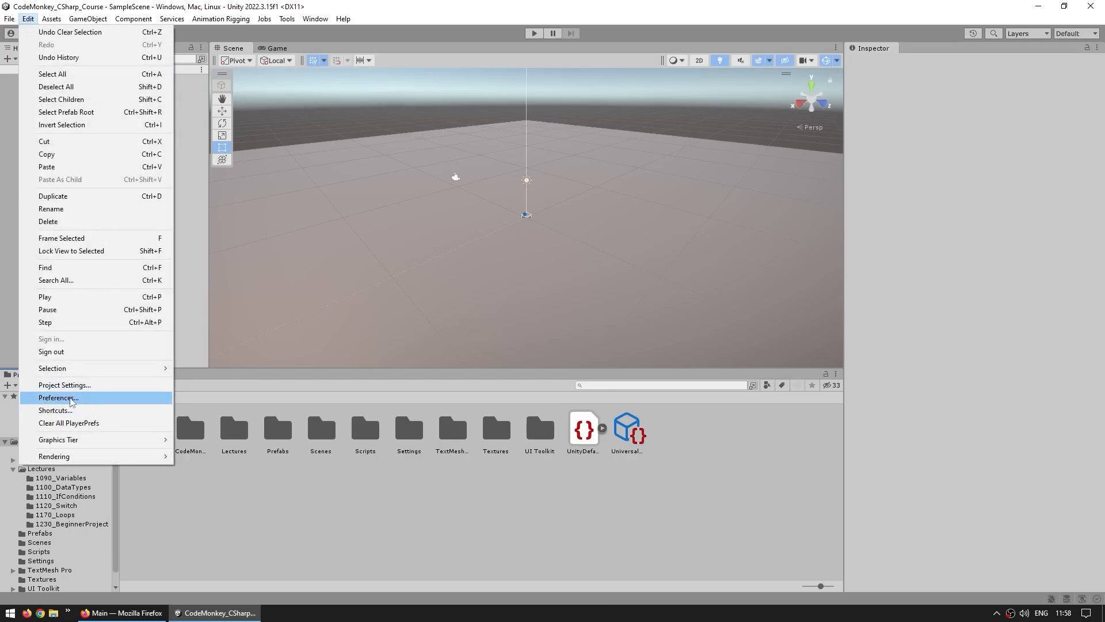
left_click(63, 401)
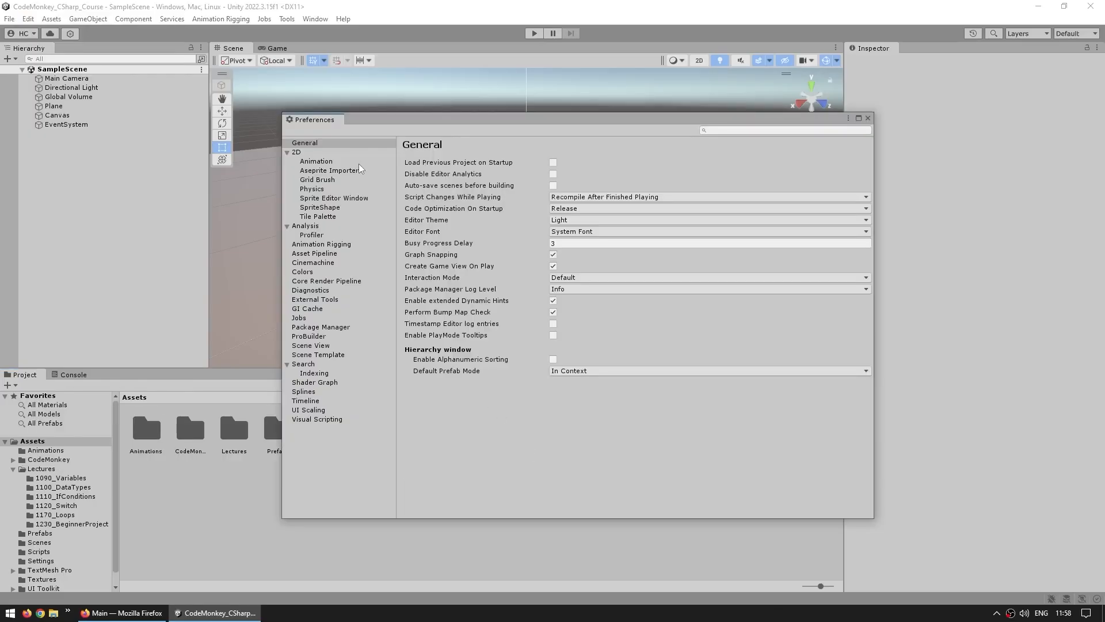
left_click(326, 300)
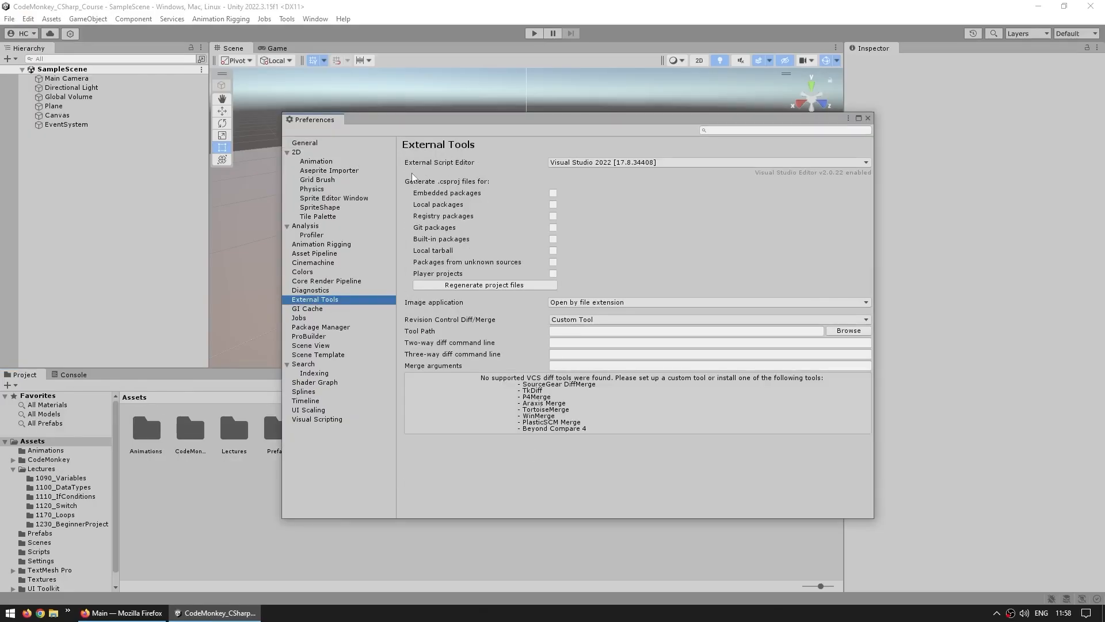
left_click(594, 163)
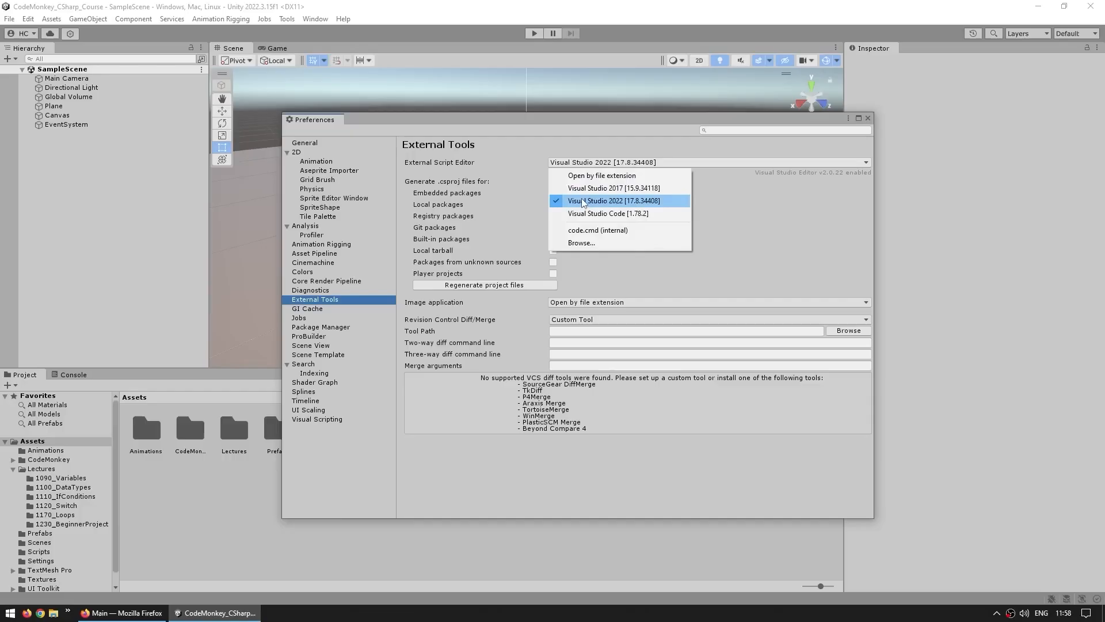
left_click(583, 201)
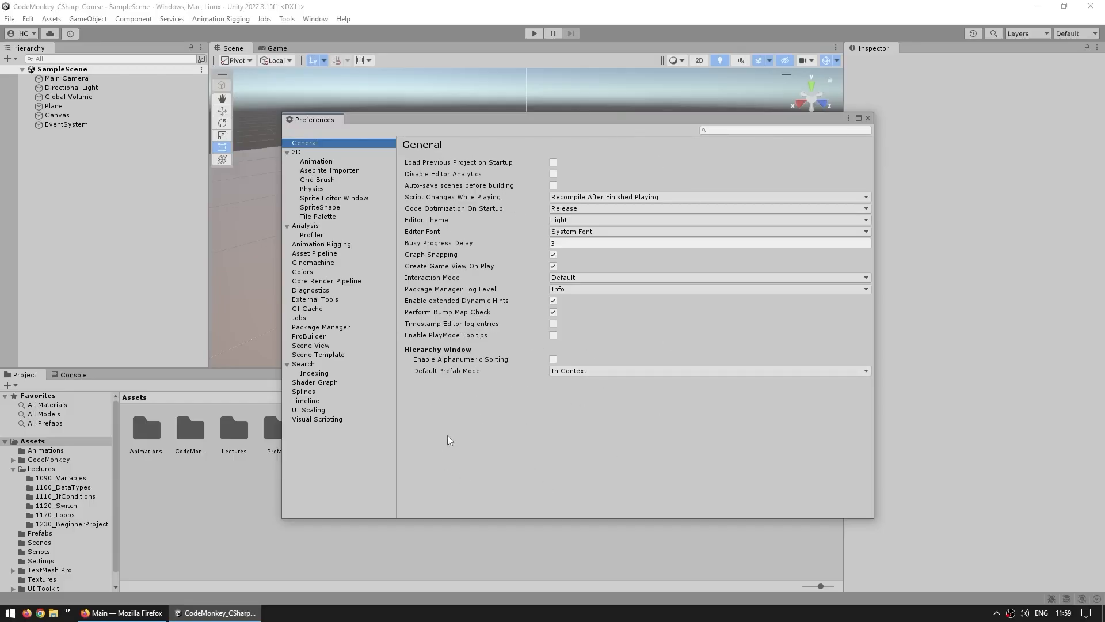
left_click(868, 118)
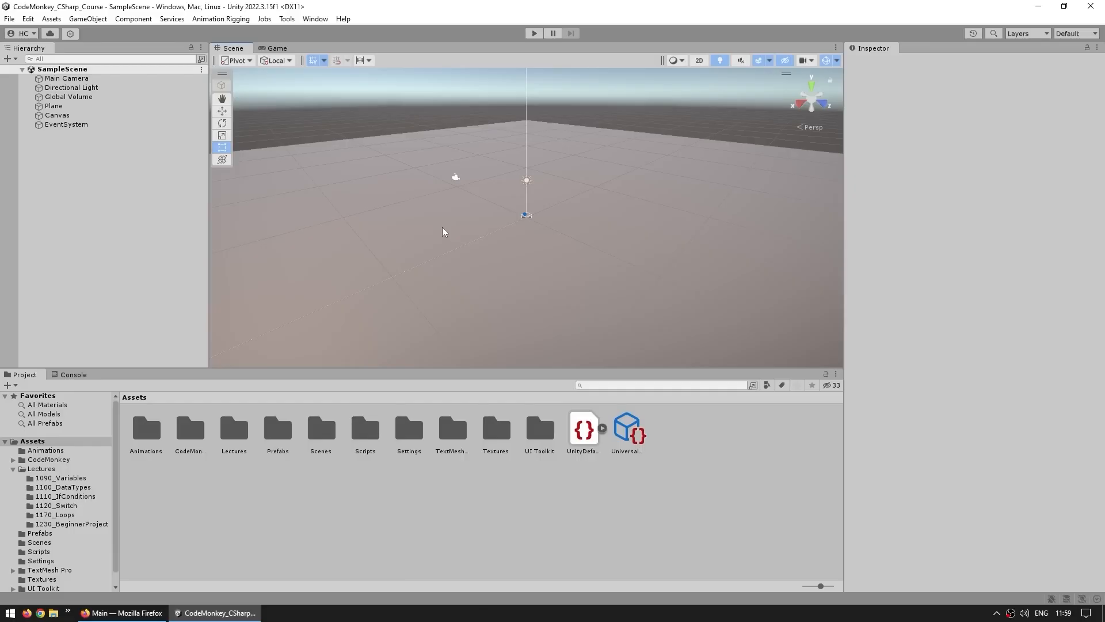
- Open the project's C# solution in the external script editor
left_click(51, 19)
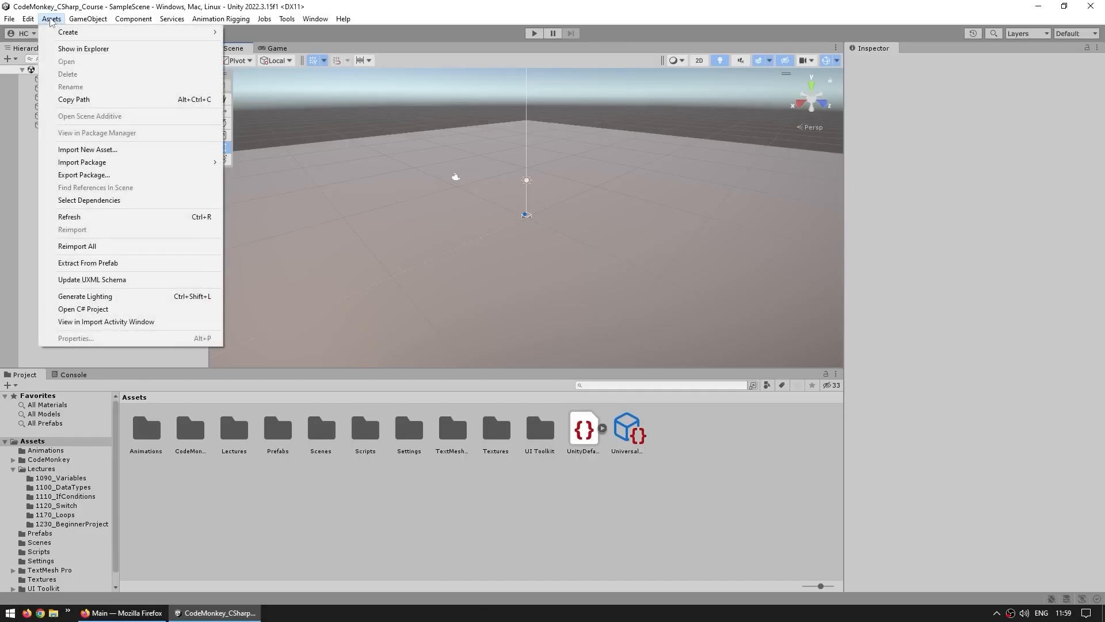
left_click(83, 311)
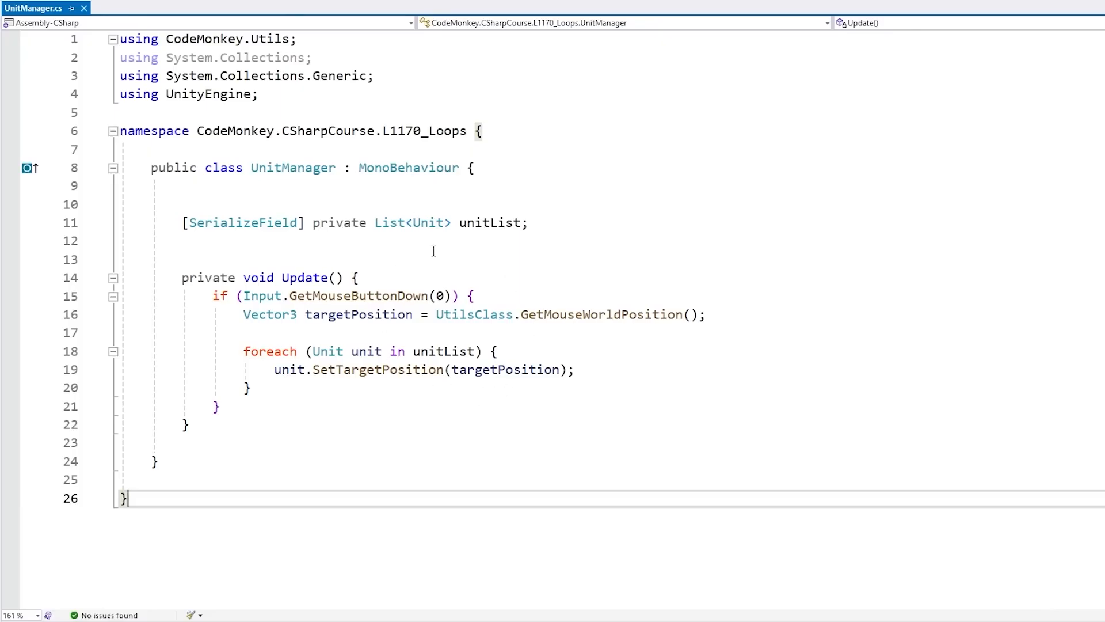
- Inspect the syntax colouring of the MonoBehaviour class name in UnitManager.cs
mouse_move(405, 165)
left_click(405, 167)
double_click(406, 168)
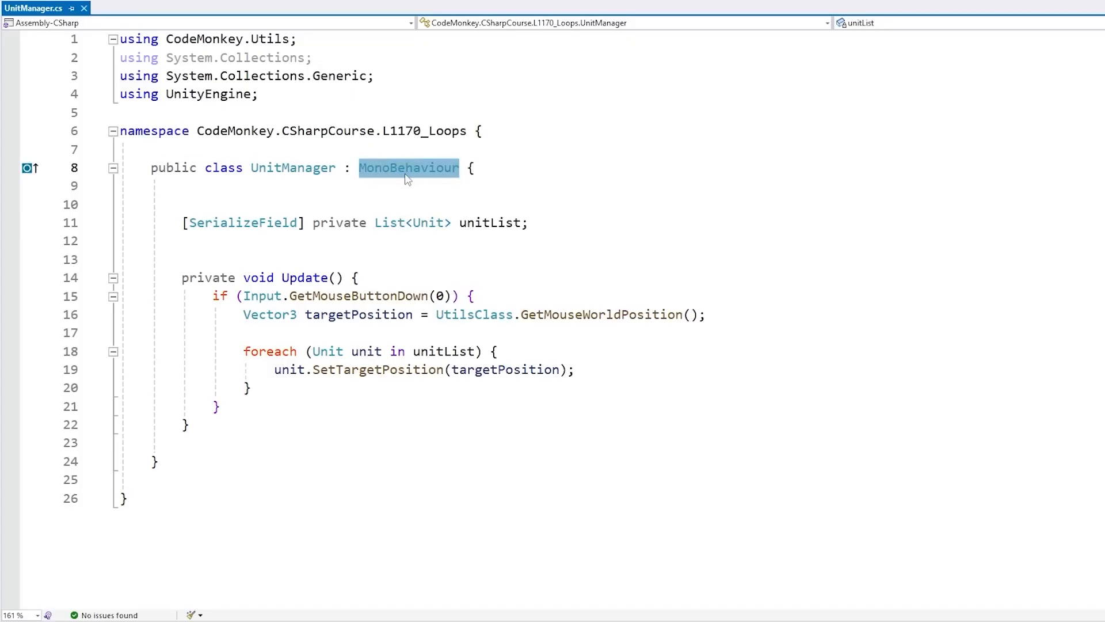
left_click(624, 188)
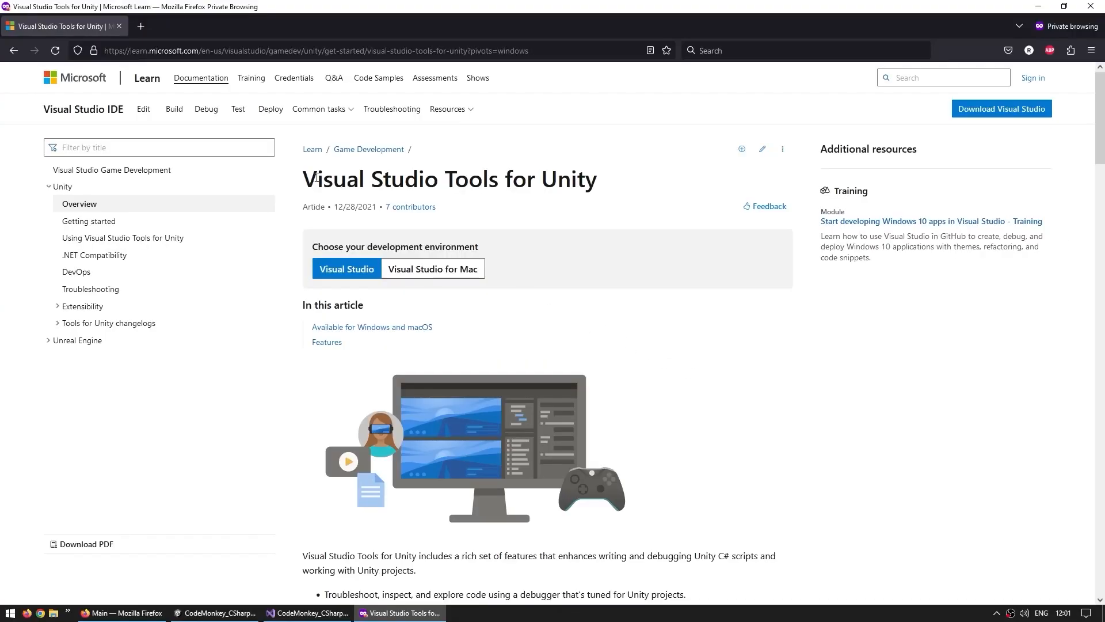
- Look through the Visual Studio Tools for Unity documentation page in Firefox
left_click_drag(317, 179, 585, 179)
scroll(708, 378, "down", 5)
scroll(761, 378, "up", 5)
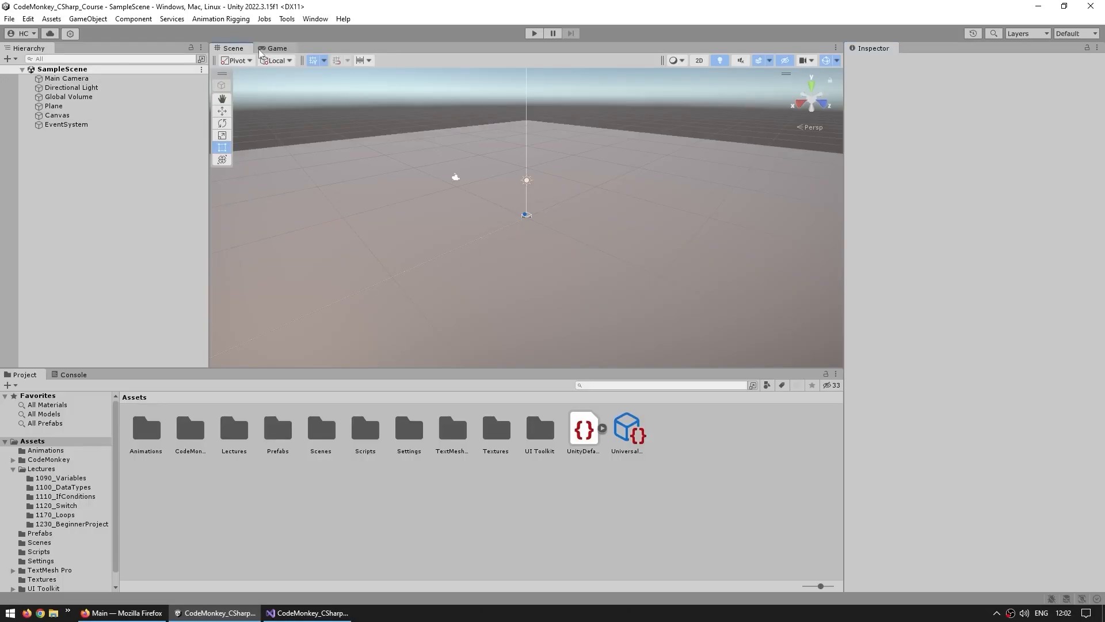
- Compare the Game and Scene views in the Unity editor and reorder them so Scene comes after Game
left_click(275, 49)
left_click(235, 48)
left_click_drag(240, 51, 296, 64)
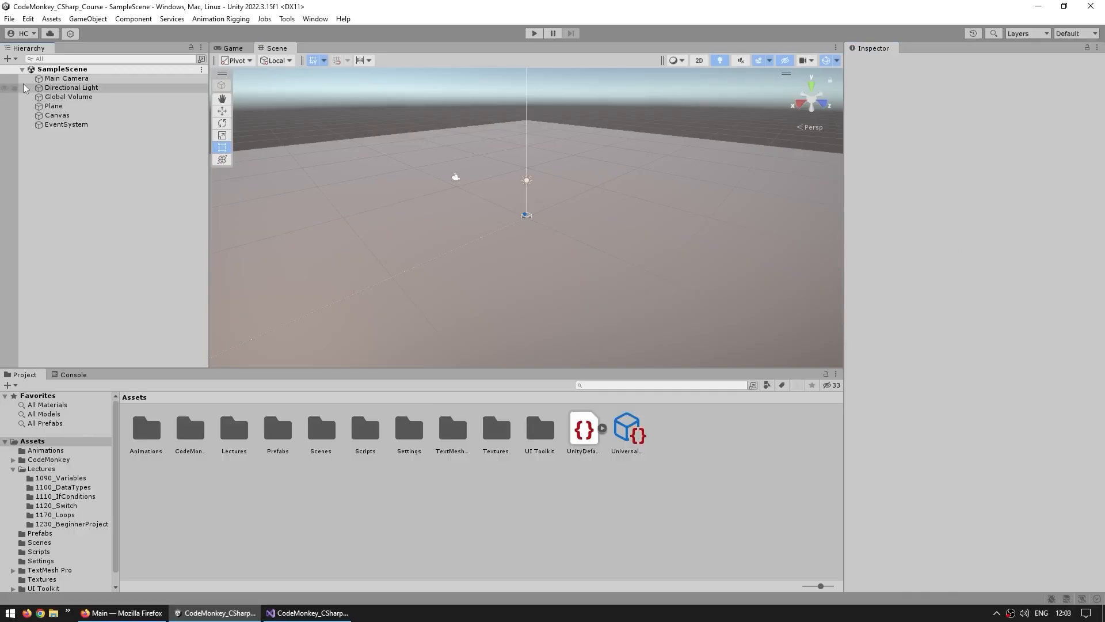
- Dock the Hierarchy window beside the Project window below the Scene view and bring up the Console
left_click_drag(33, 49, 153, 456)
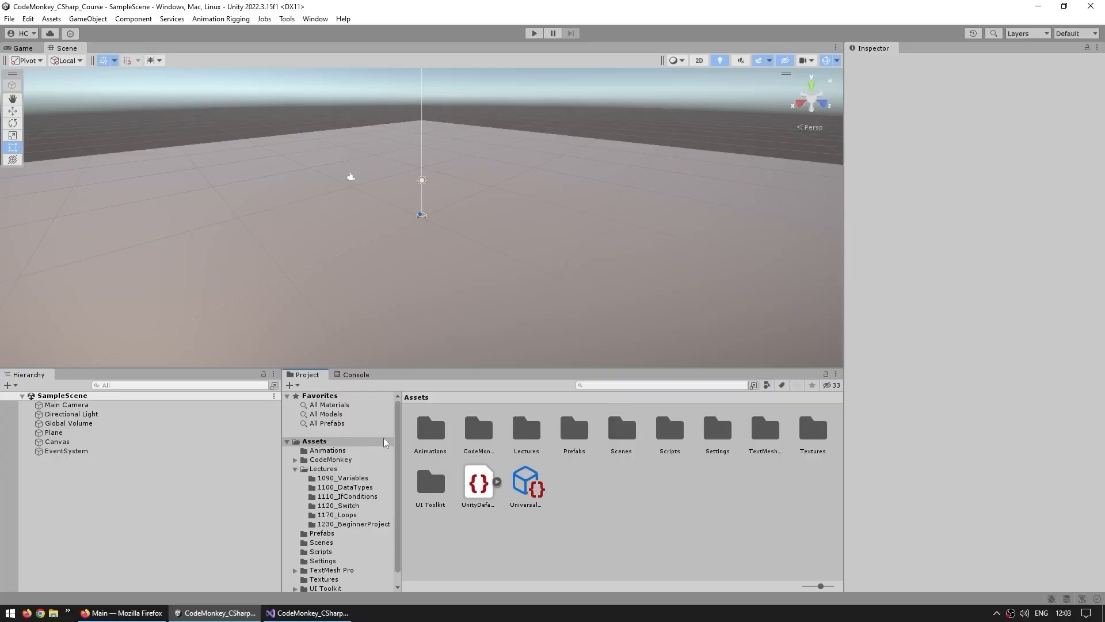
left_click(356, 374)
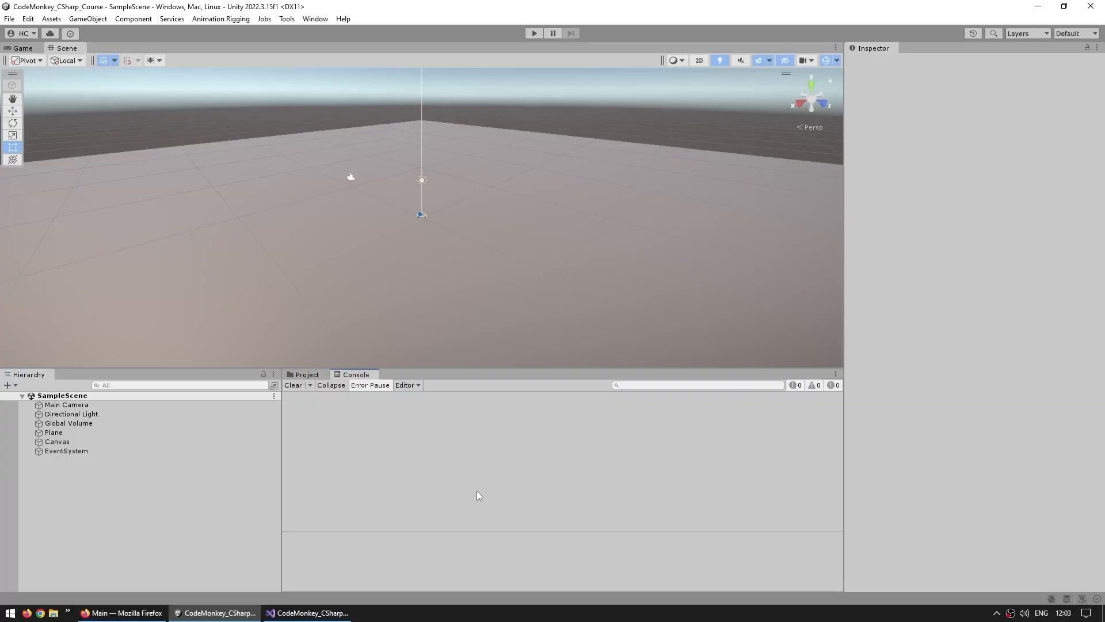
middle_click_drag(450, 181, 435, 216)
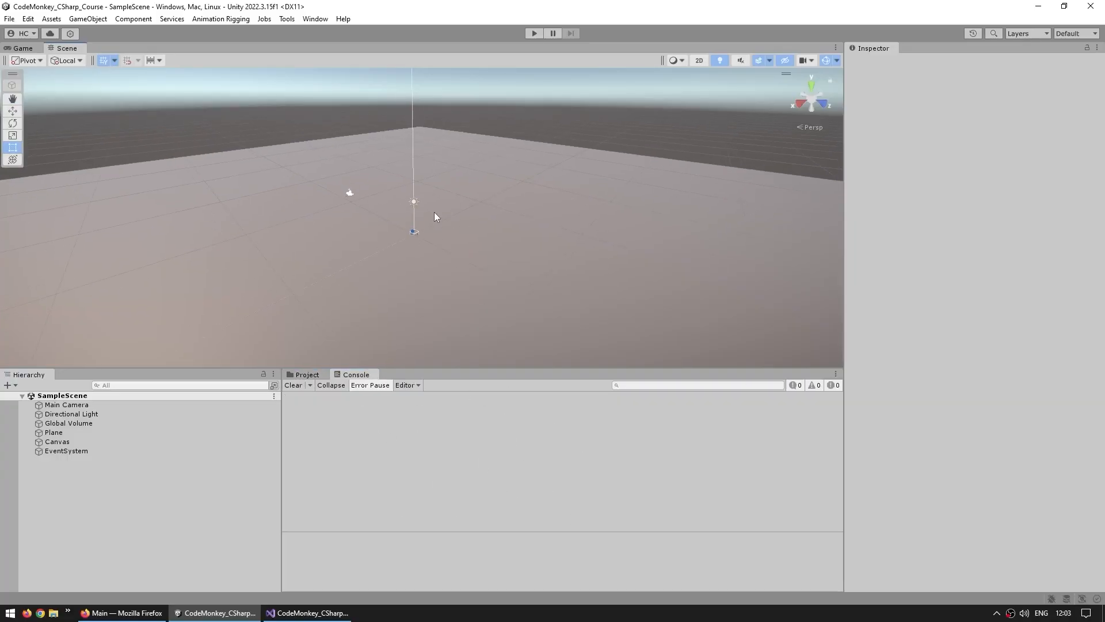
- Move the Scene view back in front of the Game view
left_click_drag(67, 49, 23, 49)
left_click(66, 48)
left_click(19, 48)
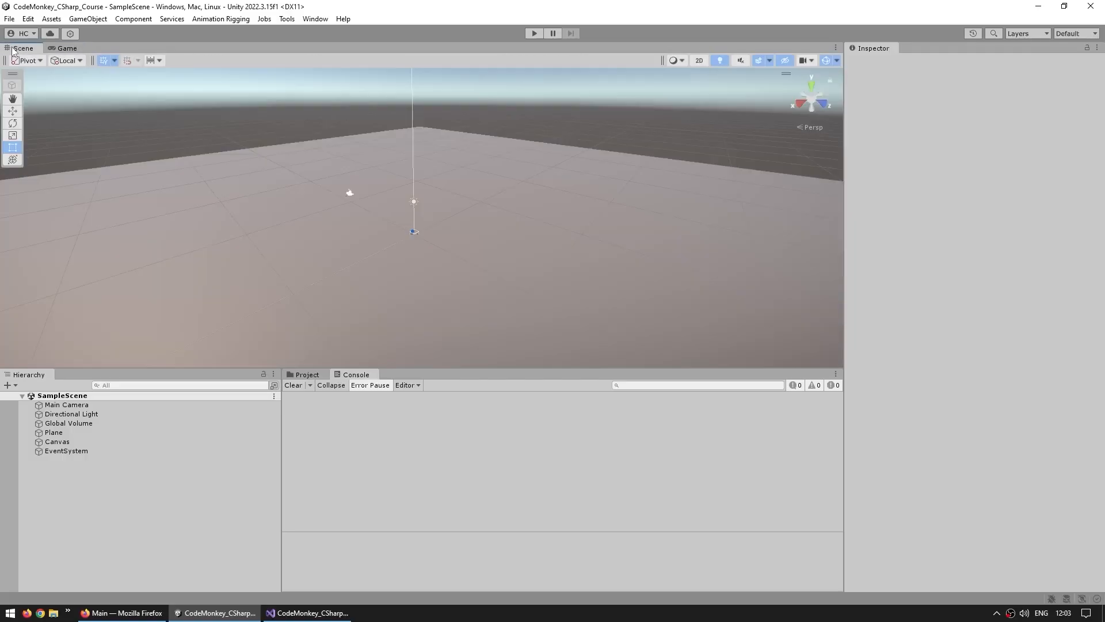
- Show the Project window and switch it to the One Column Layout
left_click(297, 374)
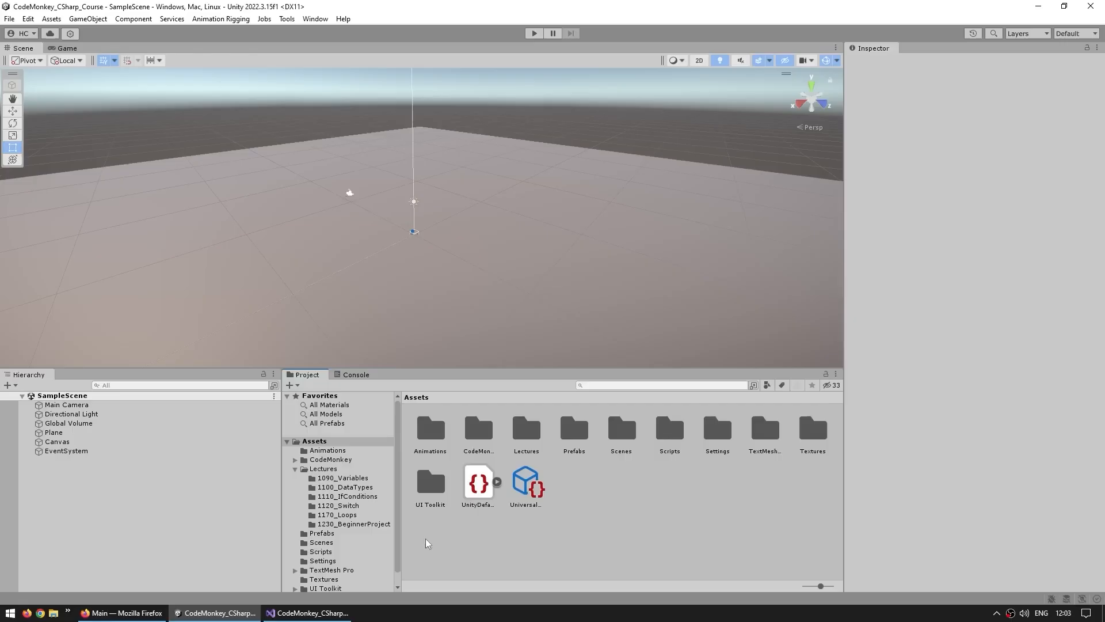
left_click(836, 375)
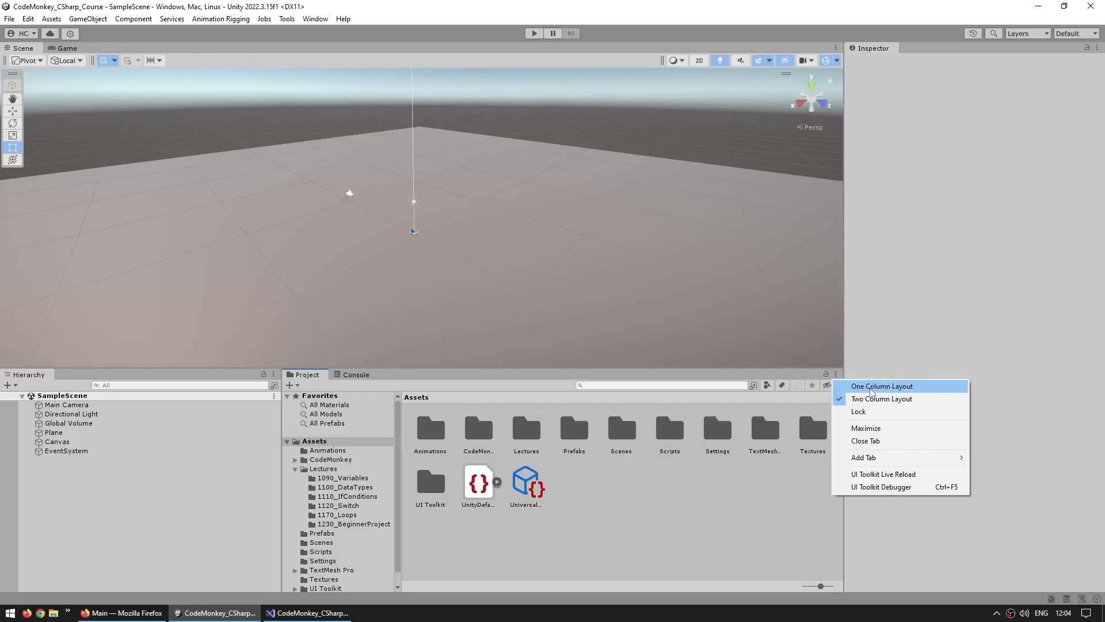
left_click(872, 386)
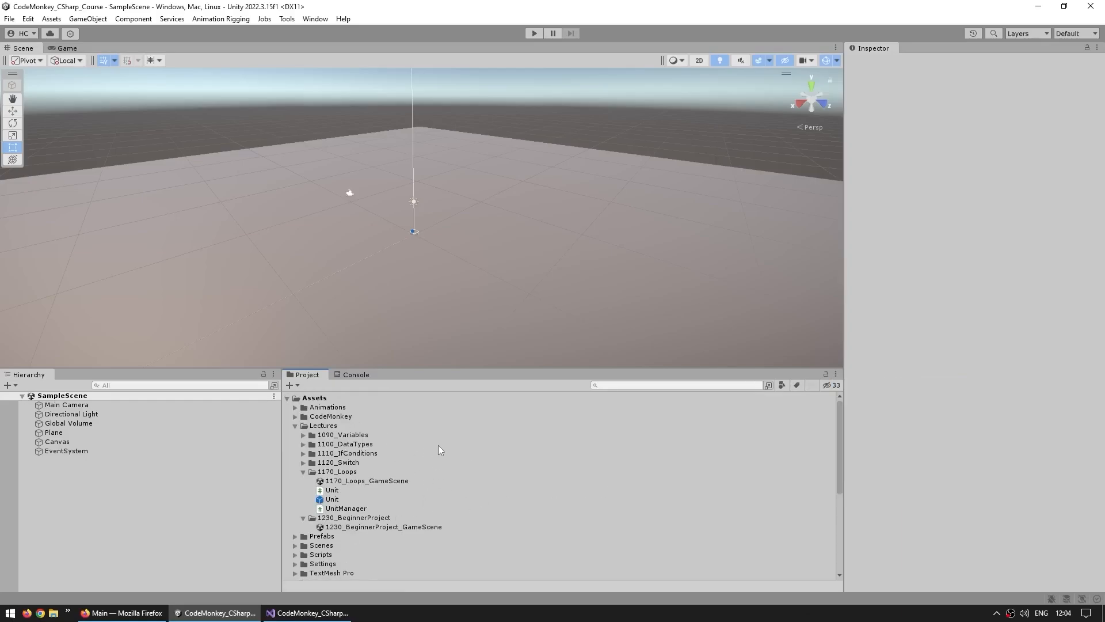
- Bring up the Console, toggle its Show Timestamp option and review the Clear on Play setting
left_click(352, 375)
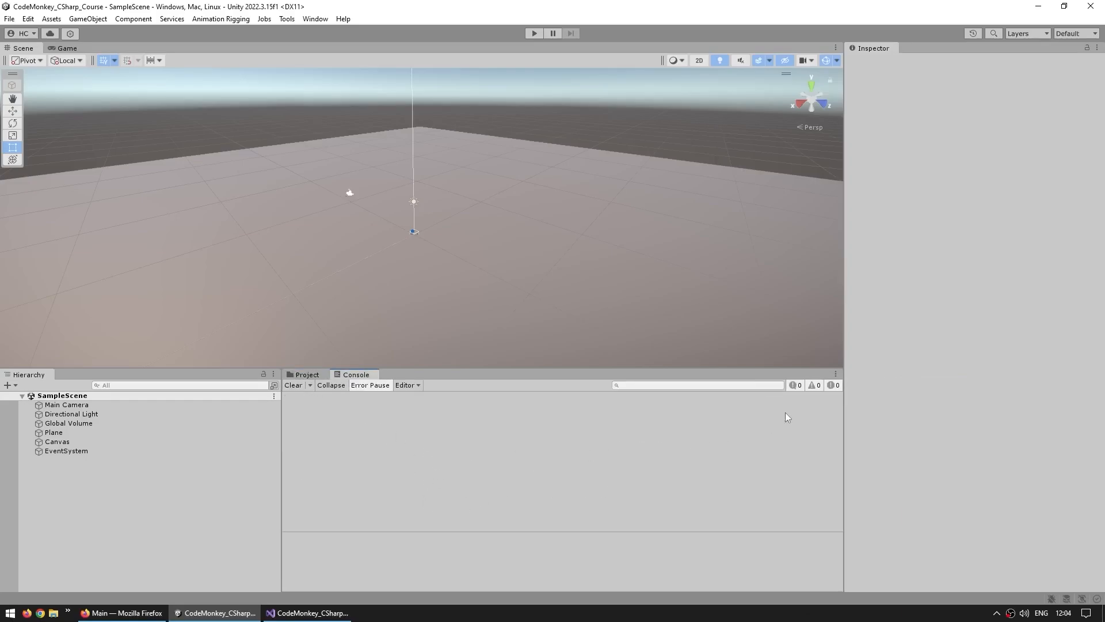
left_click(835, 374)
mouse_move(869, 424)
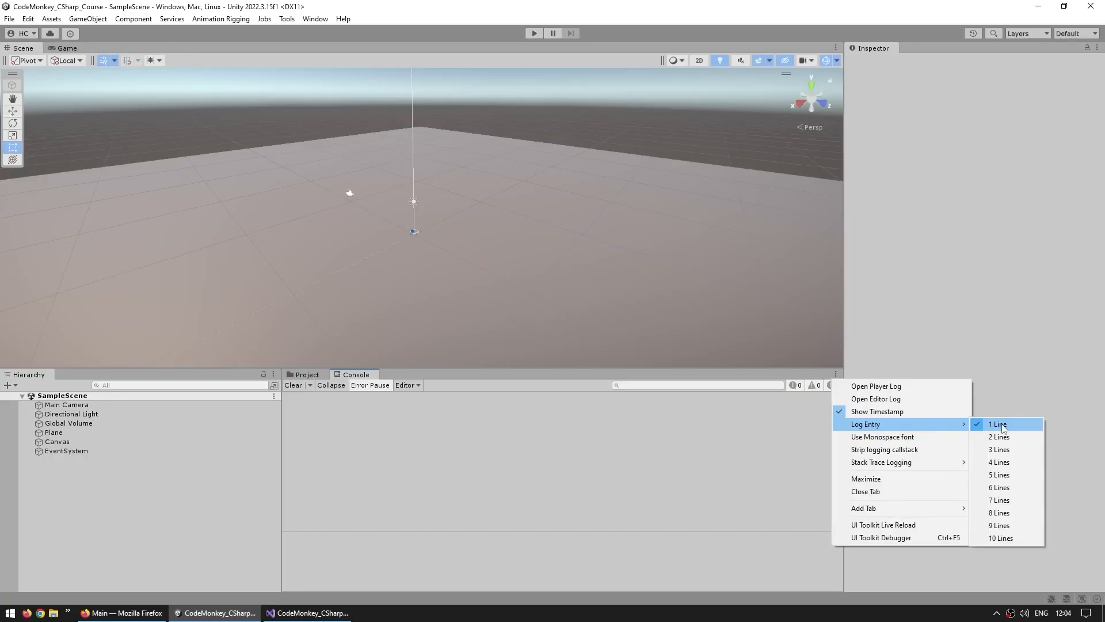
left_click(864, 412)
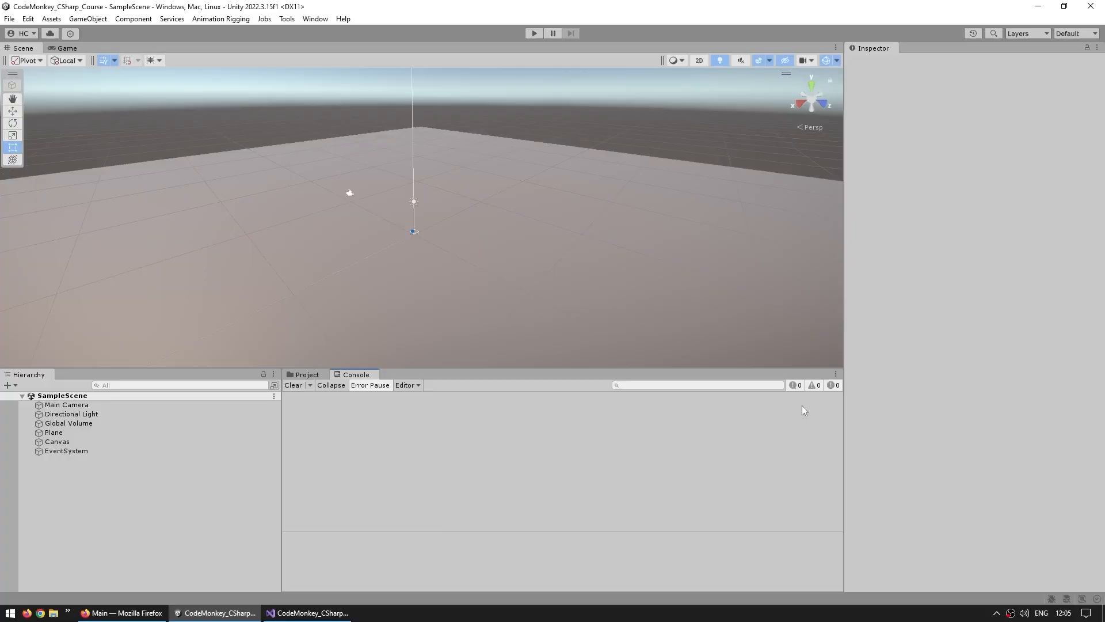
left_click(311, 390)
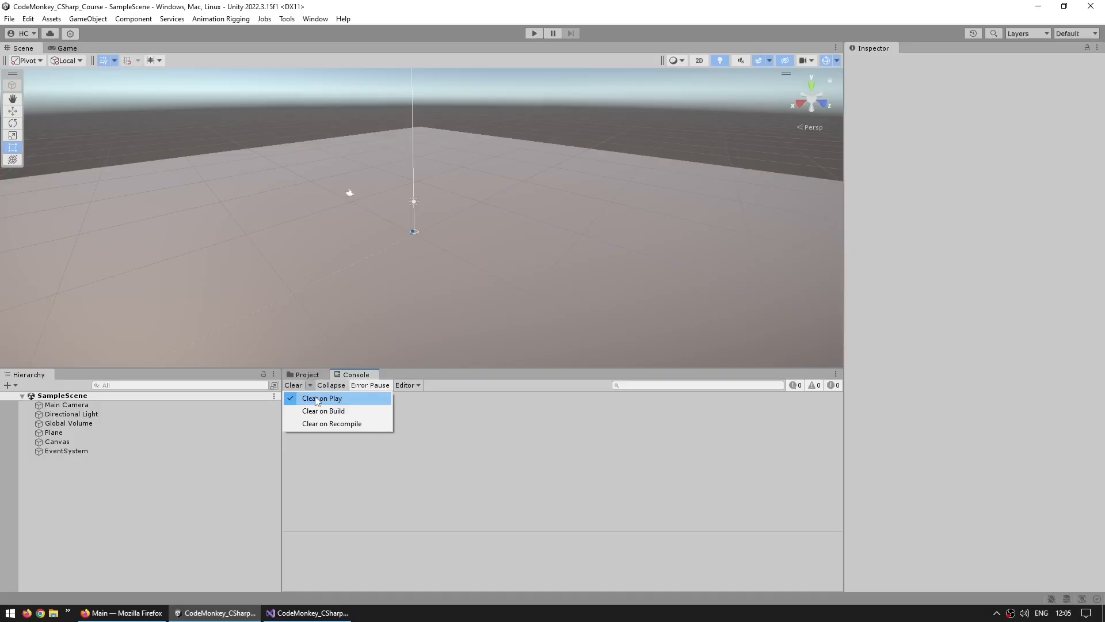
left_click(434, 412)
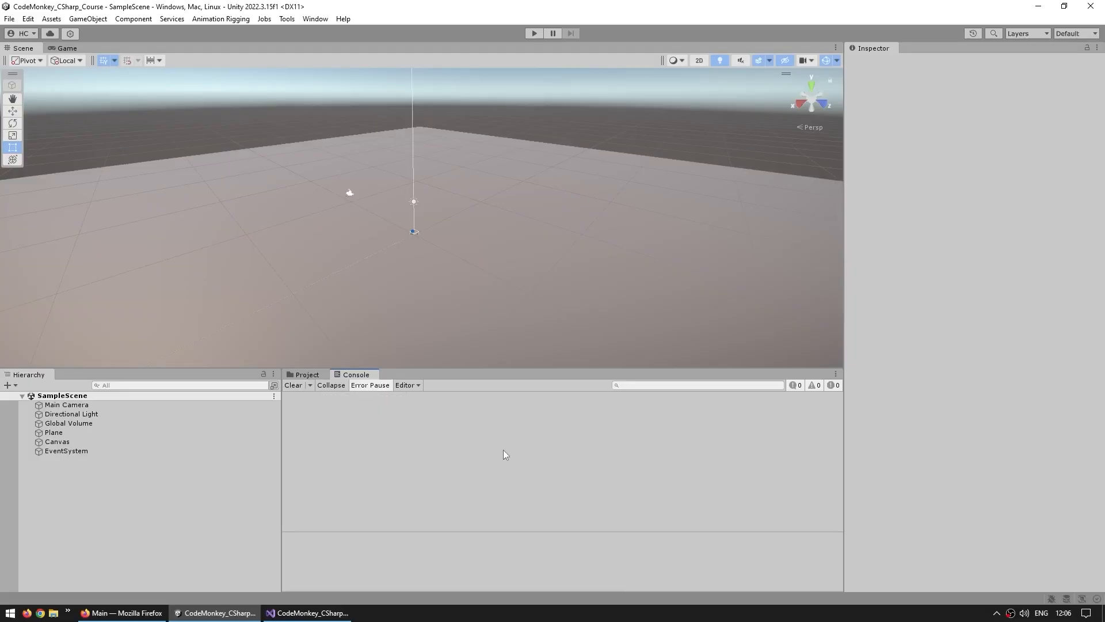
- Set the Game view's resolution to Full HD (1920x1080) and enable VSync for it
left_click(67, 48)
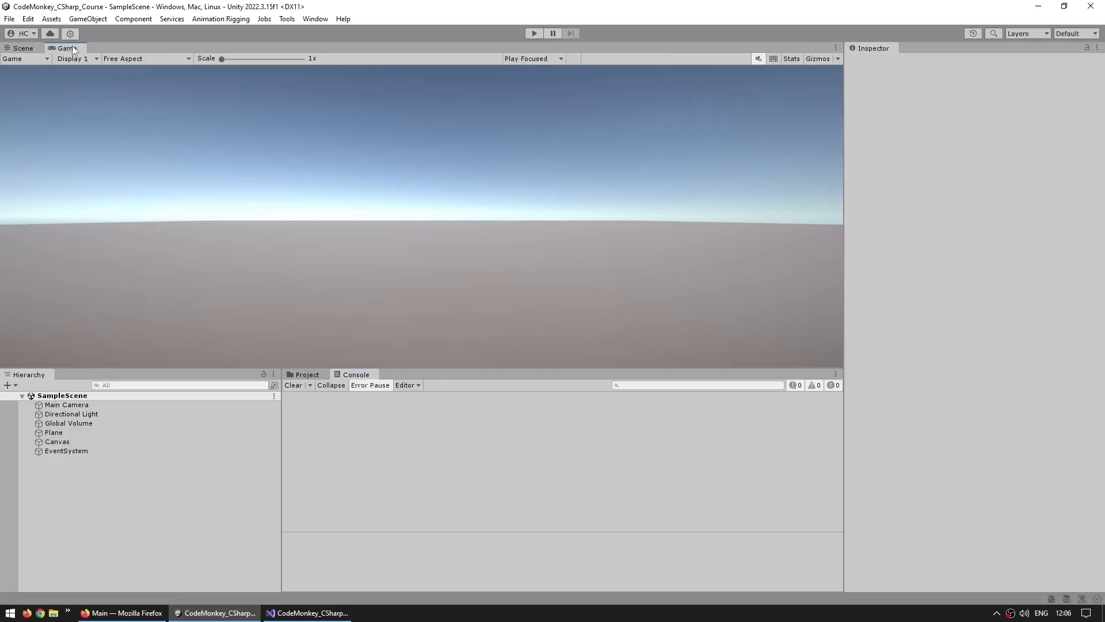
left_click(136, 60)
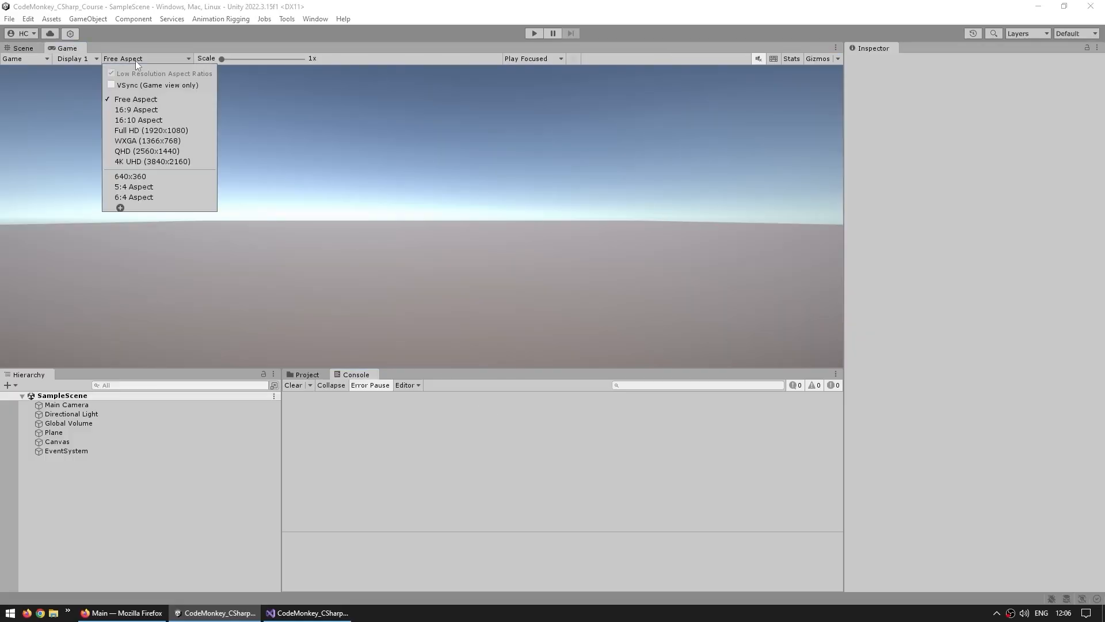
left_click(167, 131)
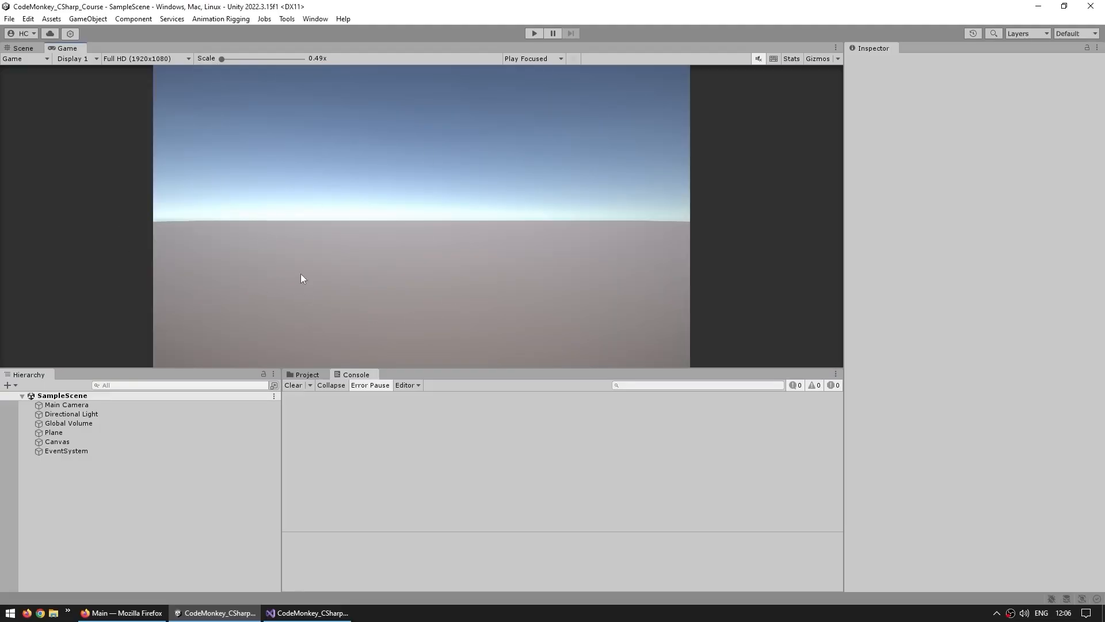
left_click(132, 59)
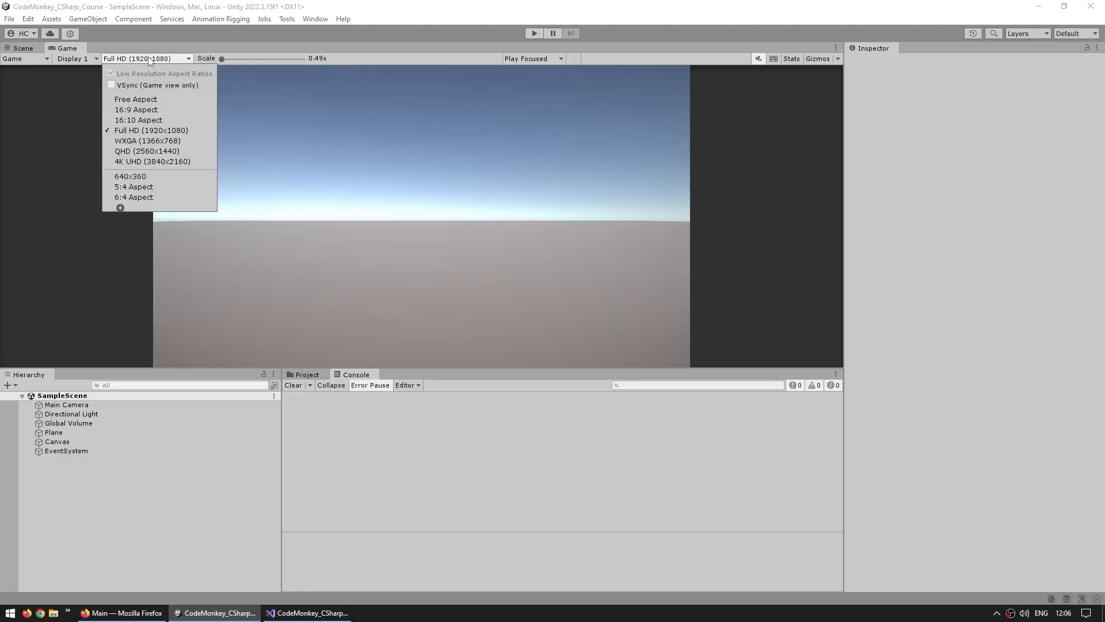
left_click(130, 86)
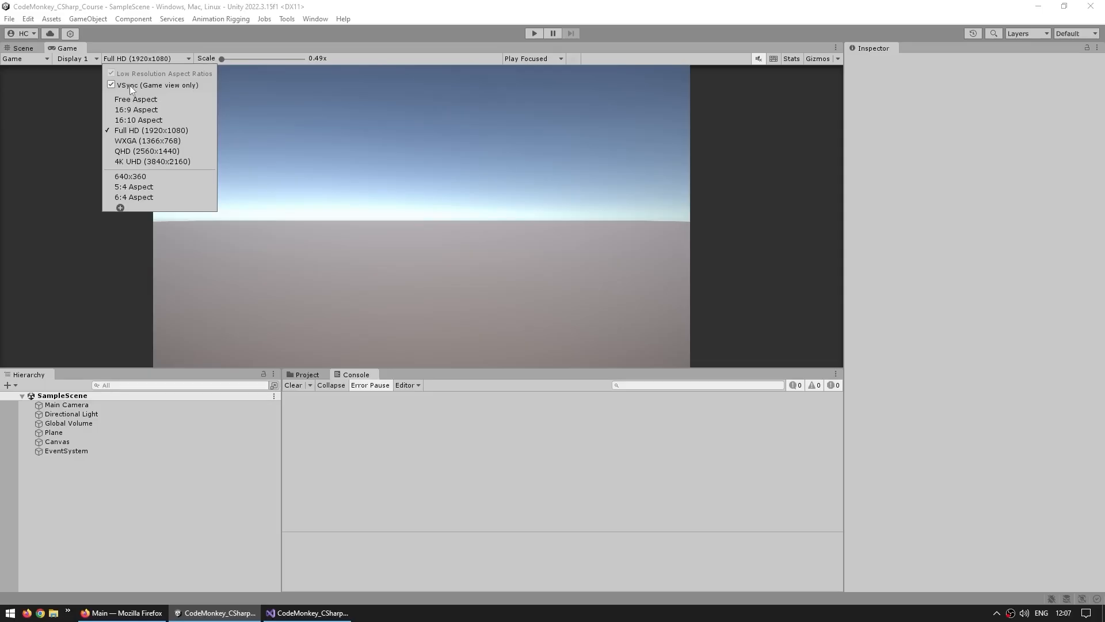
left_click(264, 186)
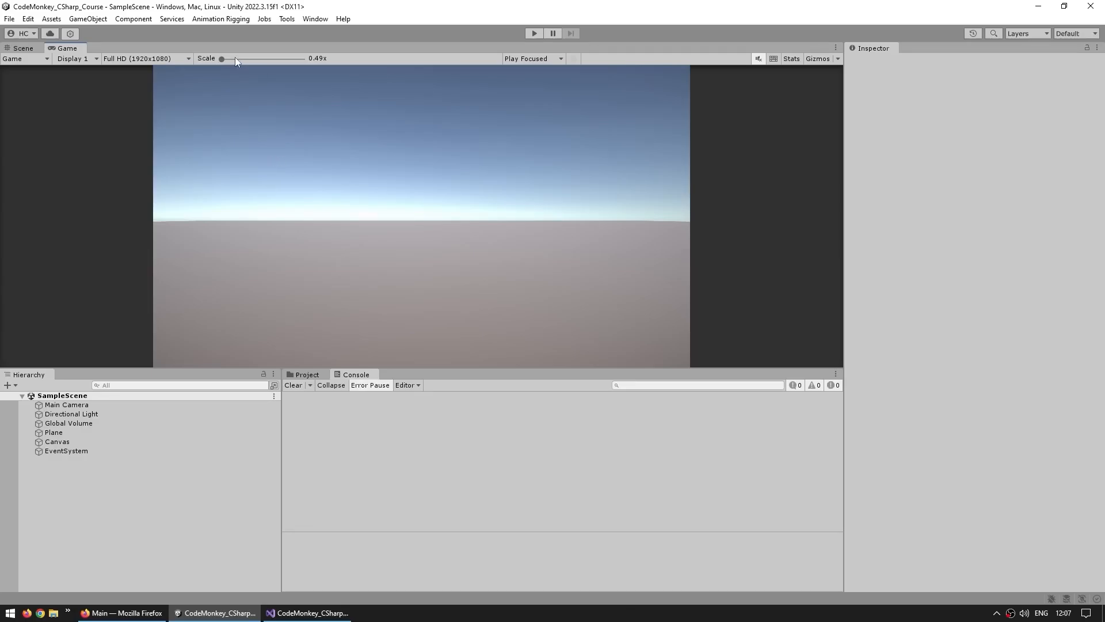
- Try the Game view's scale at 5x, return it to the minimum and make the view taller
left_click_drag(241, 58, 339, 59)
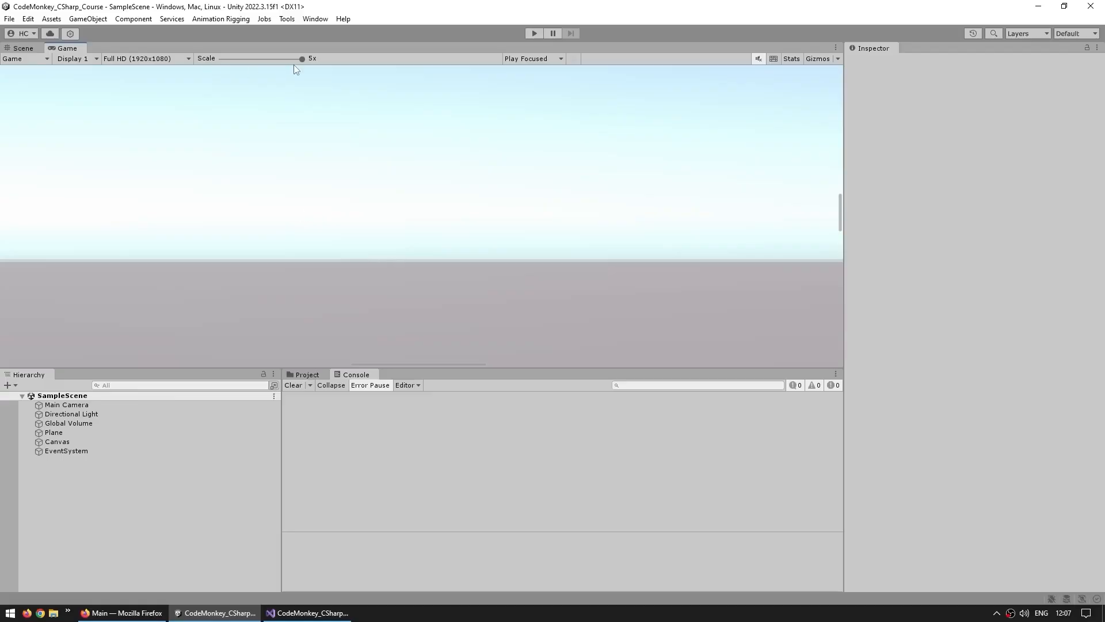
left_click_drag(301, 59, 155, 57)
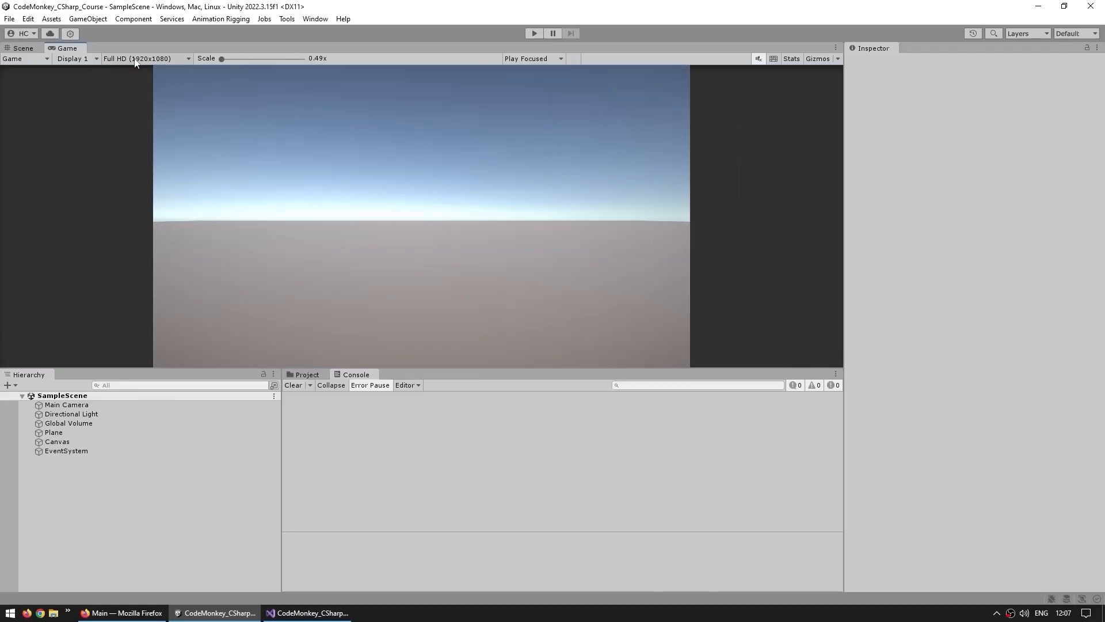
left_click_drag(489, 370, 489, 429)
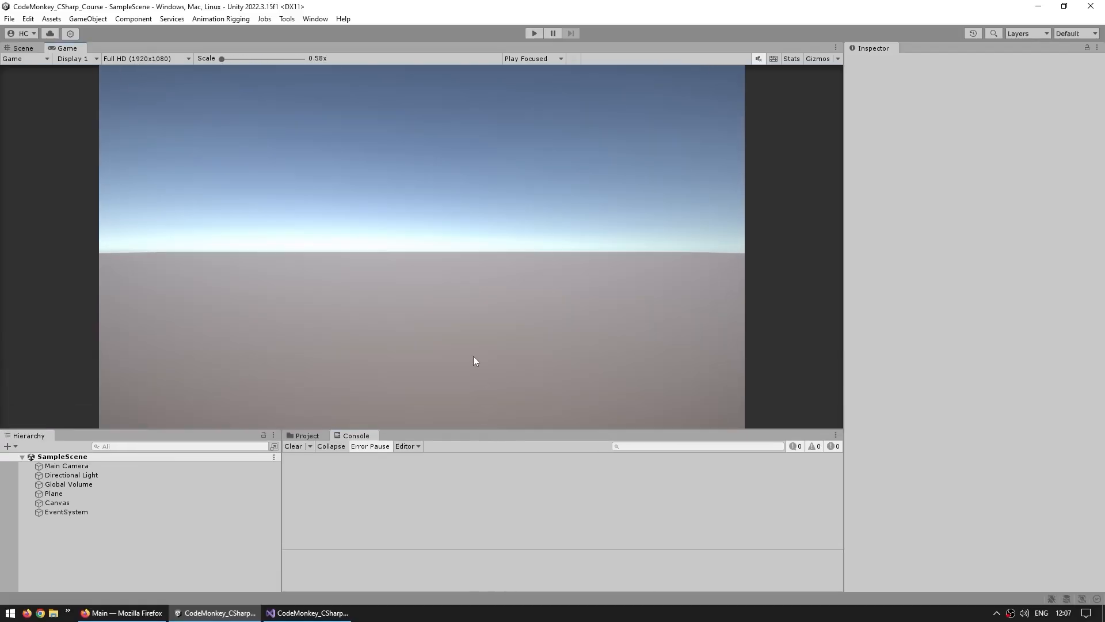
- Bring the Scene view to the front and switch its 2D mode on and back off
left_click(23, 47)
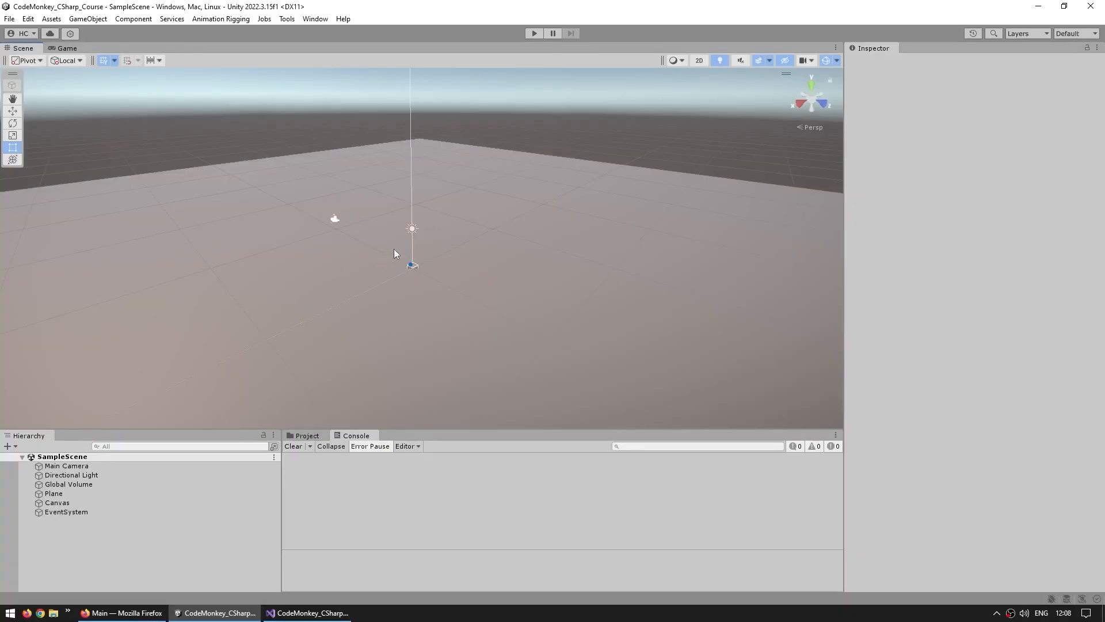
left_click(702, 61)
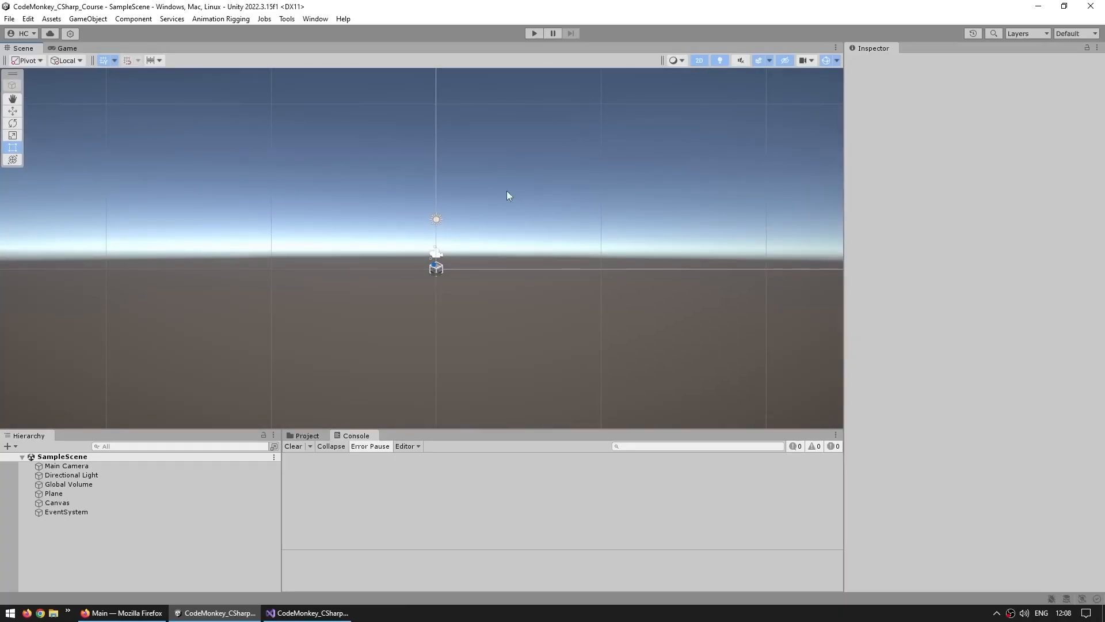
left_click(700, 60)
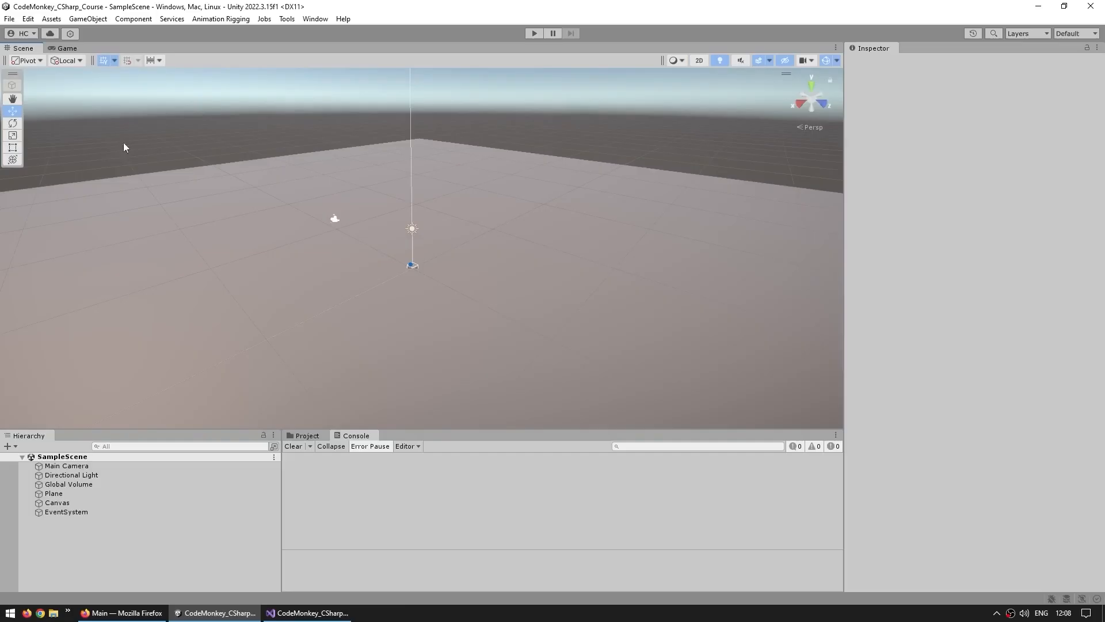
- Review the Scene view's handle position options and choose Local for the handle rotation
left_click(34, 60)
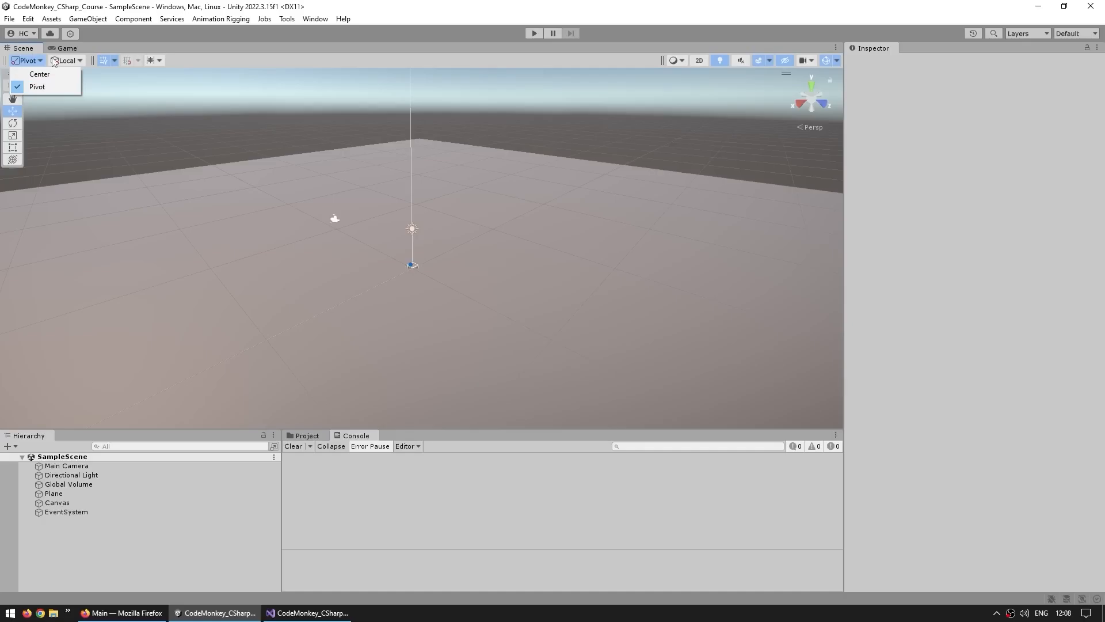
left_click(67, 62)
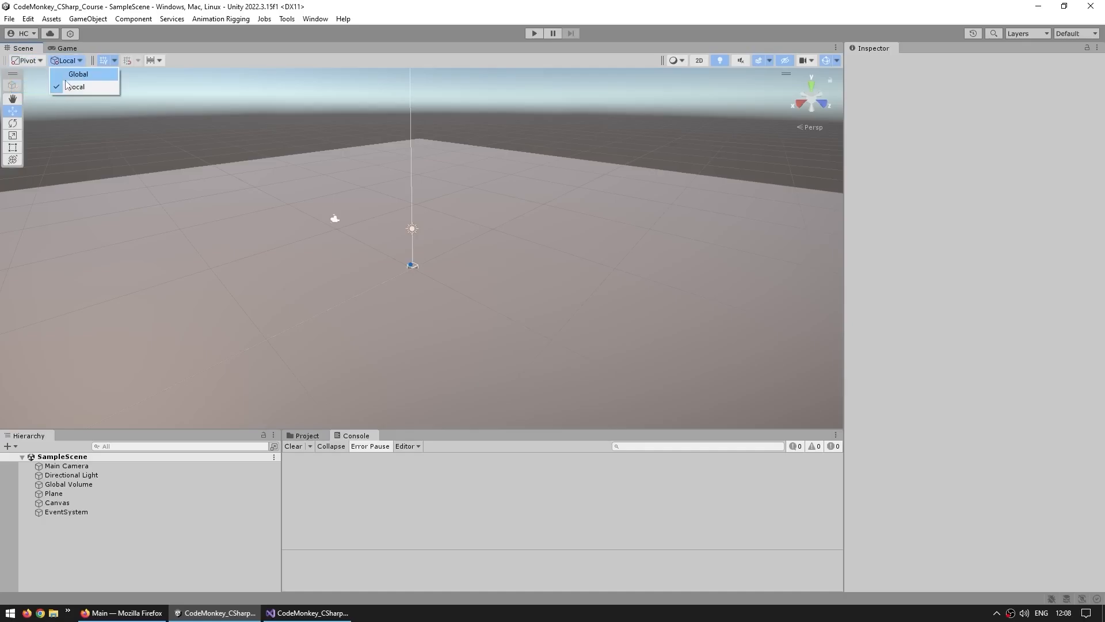
left_click(67, 86)
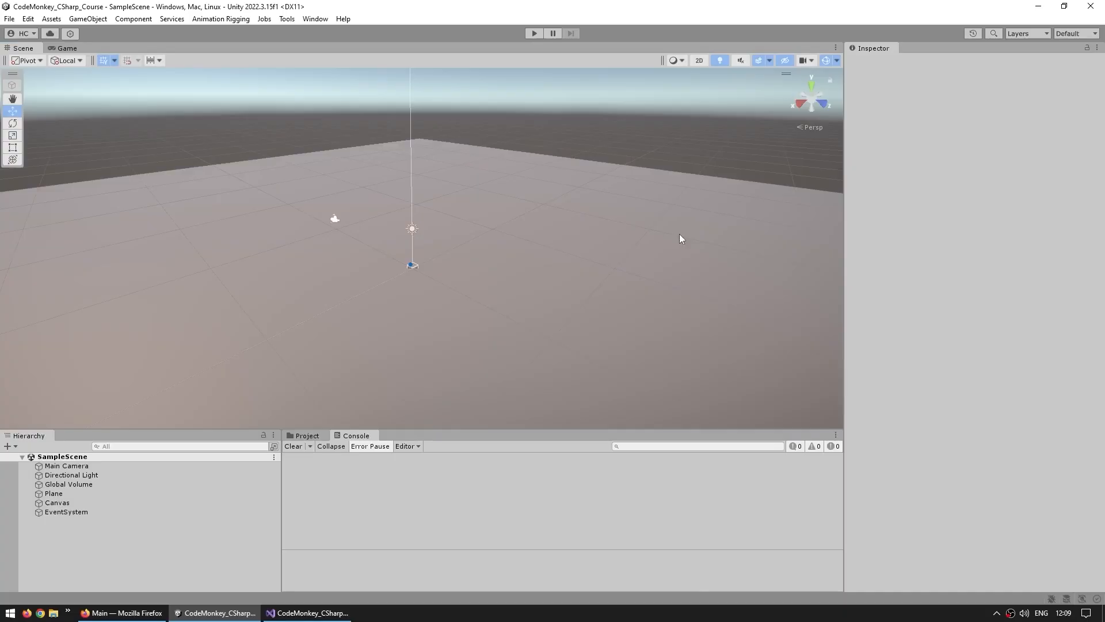
left_click(1063, 34)
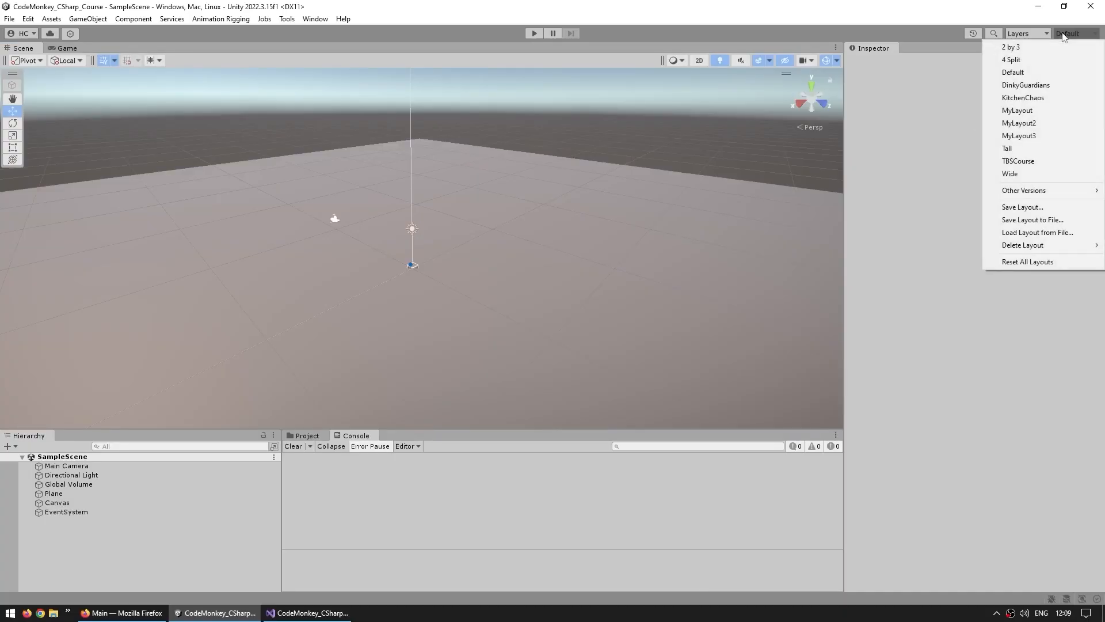
left_click(1014, 208)
left_click(1094, 197)
- Restore the Default editor layout and replace it with the saved KitchenChaos layout
left_click(1016, 73)
left_click(1064, 34)
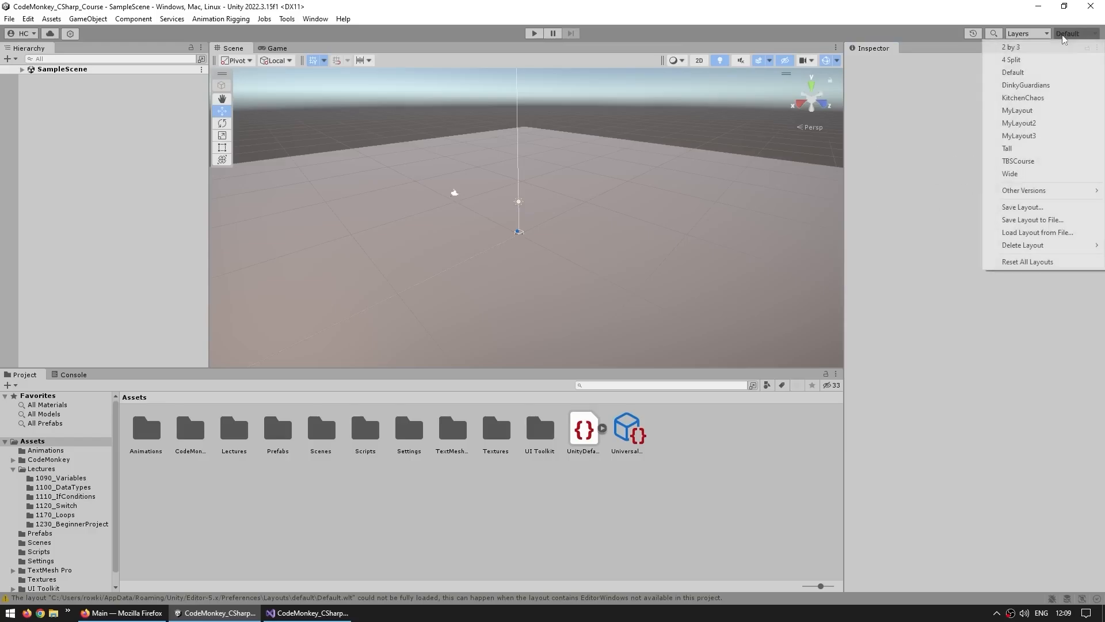
left_click(1023, 98)
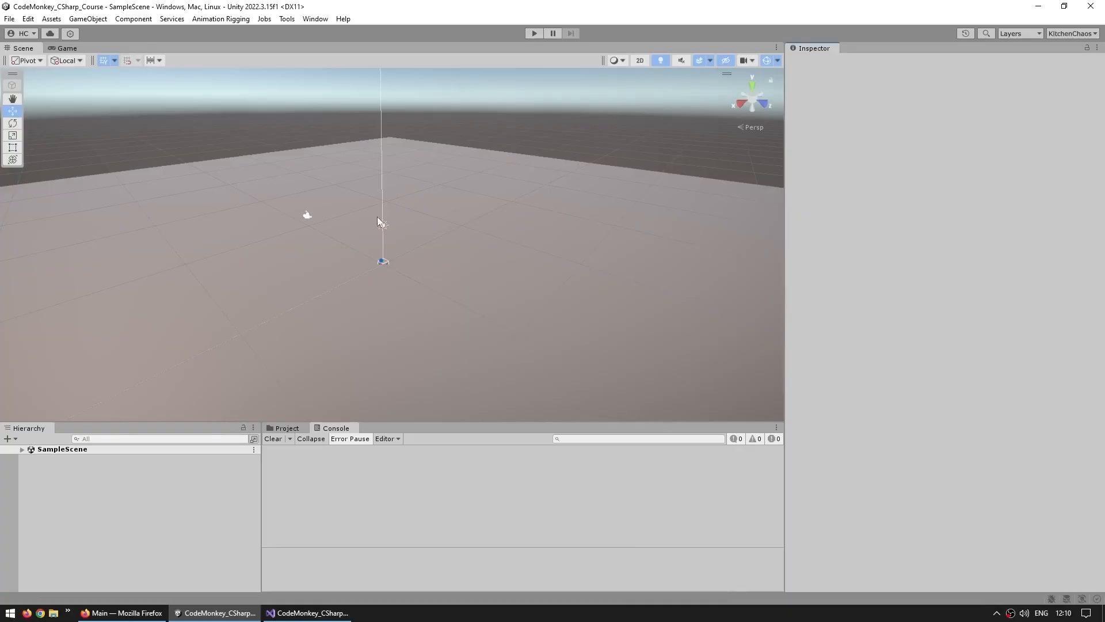
- Practise navigating the Scene view around the plane by panning, looking around, zooming, flying and orbiting
middle_click_drag(377, 216, 377, 252)
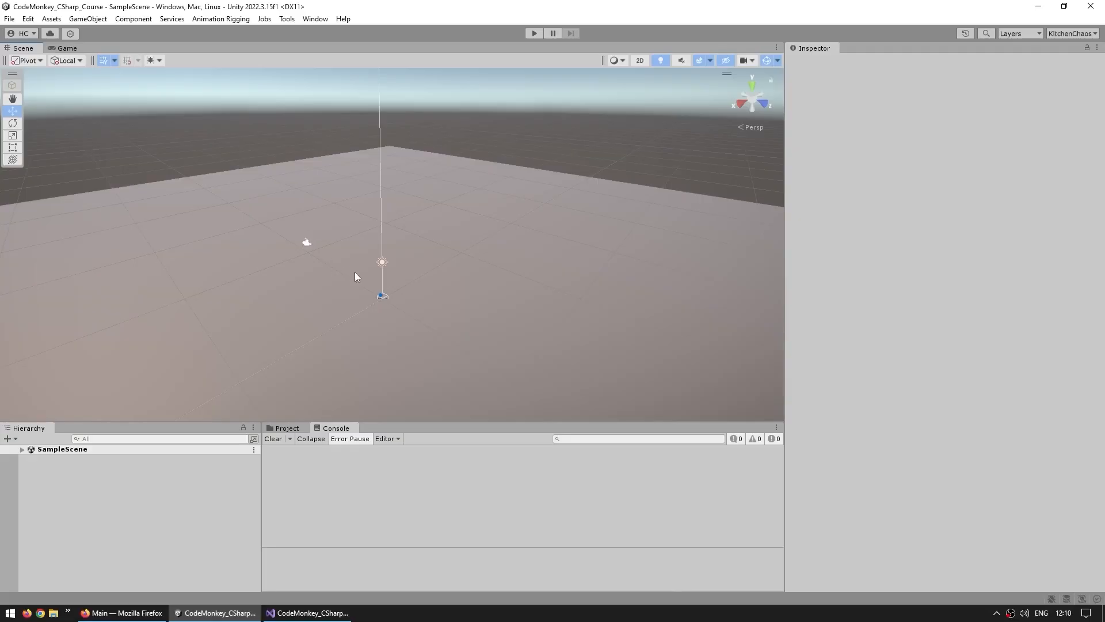
right_click_drag(343, 268, 536, 280)
right_click_drag(587, 220, 386, 253)
scroll(355, 264, "up", 5)
key("w")
scroll(355, 263, "down", 5)
scroll(355, 263, "up", 2)
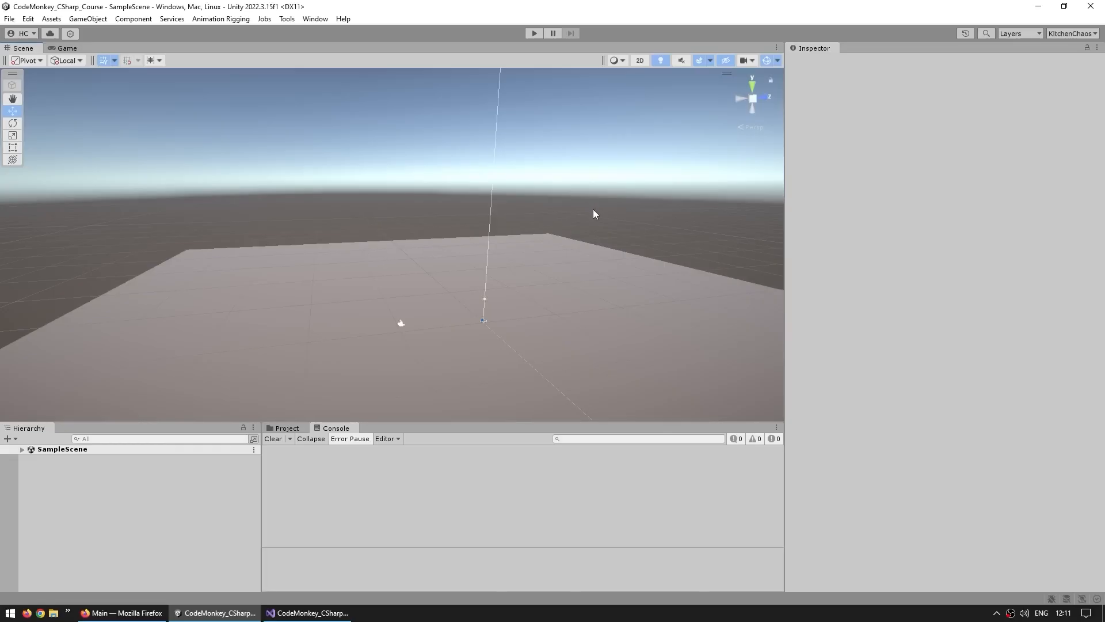
middle_click_drag(594, 214, 531, 253)
left_click_drag(508, 207, 555, 247, "alt")
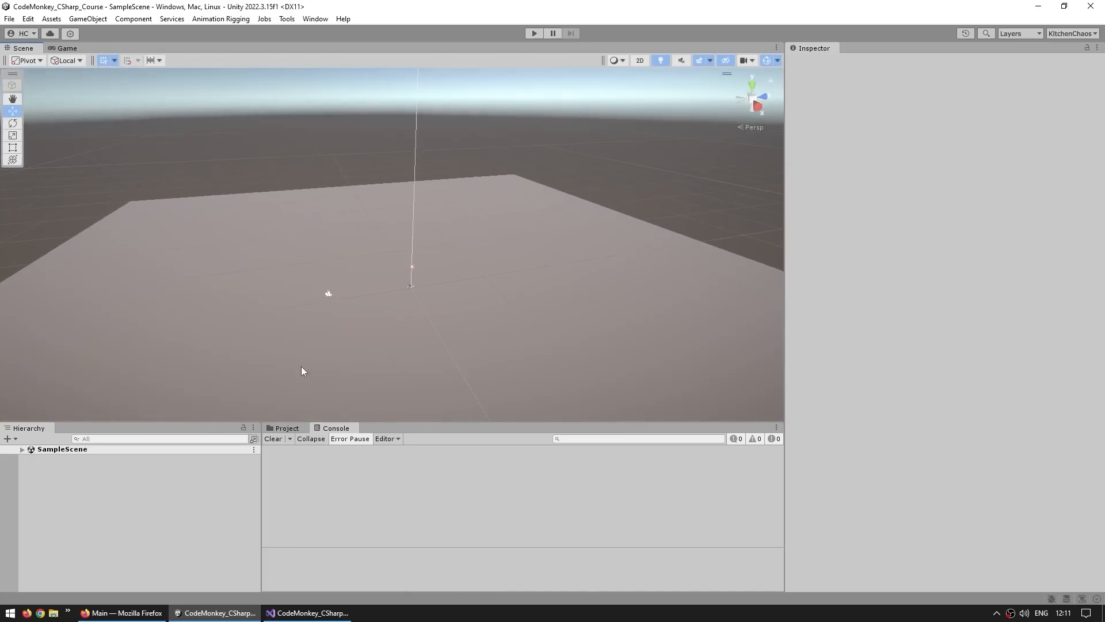
- Expand SampleScene in the Hierarchy, select the Plane and frame it in the Scene view from above
left_click(23, 449)
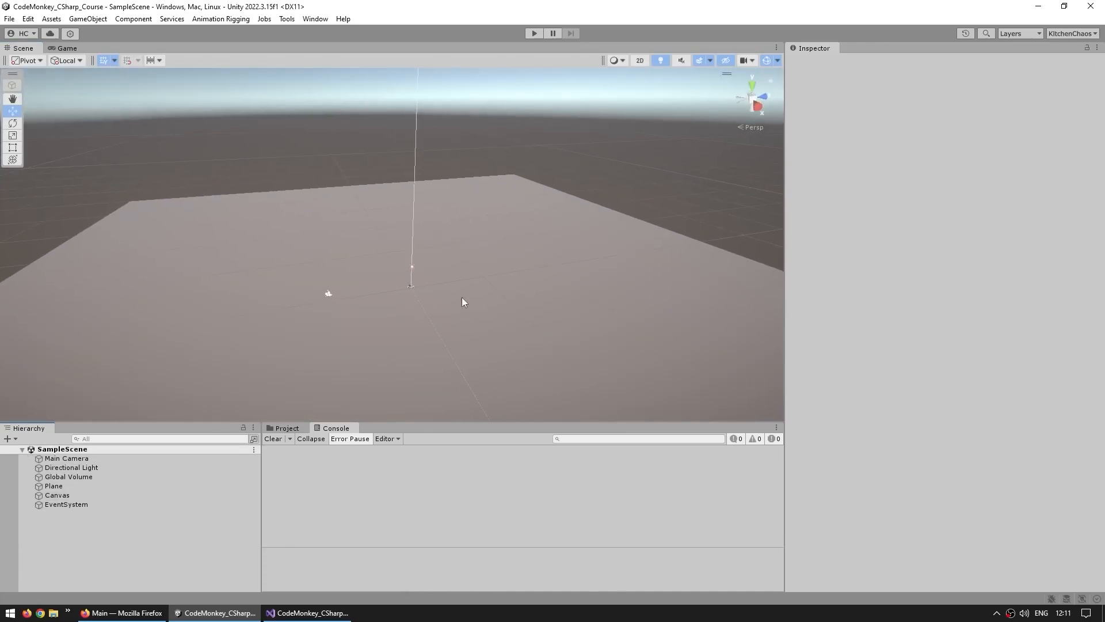
middle_click_drag(464, 302, 313, 274)
right_click_drag(313, 273, 842, 180)
middle_click_drag(553, 225, 179, 216)
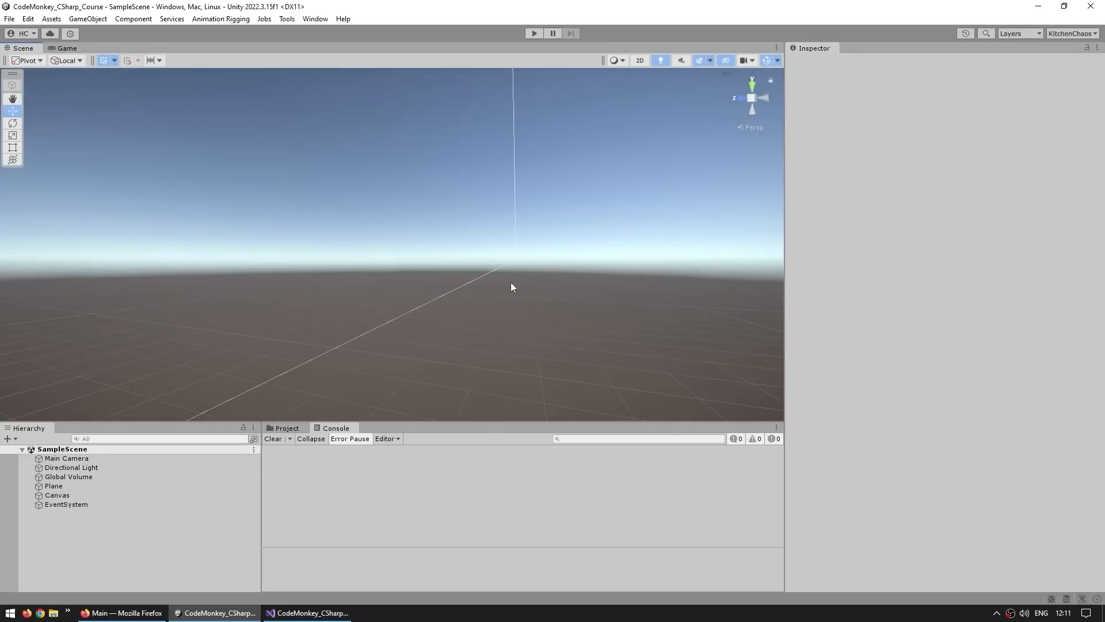
left_click(53, 485)
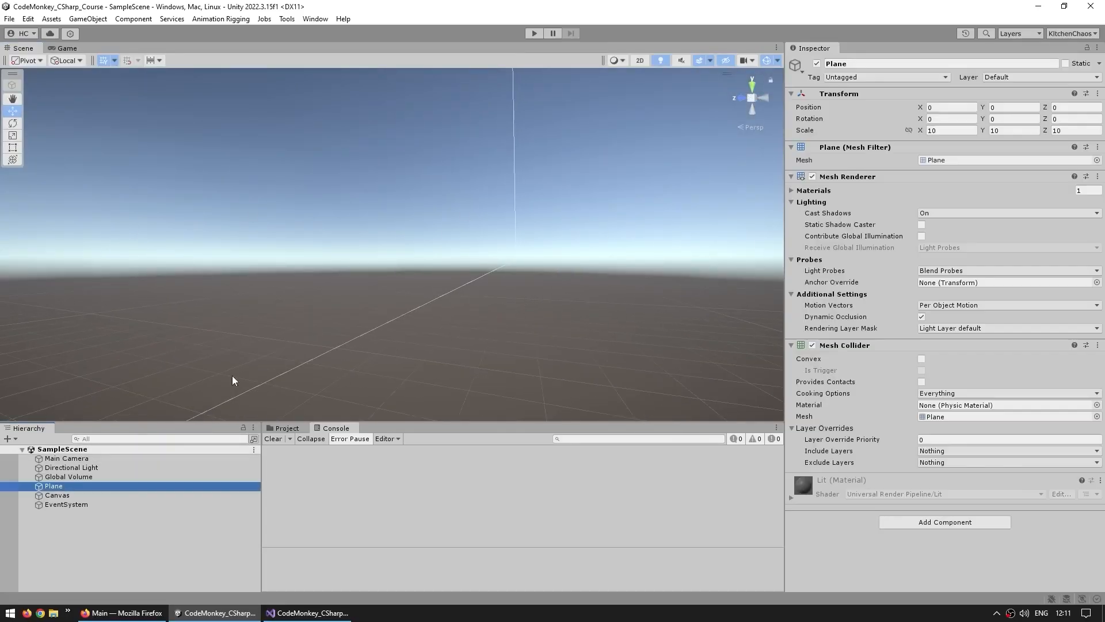
key("f")
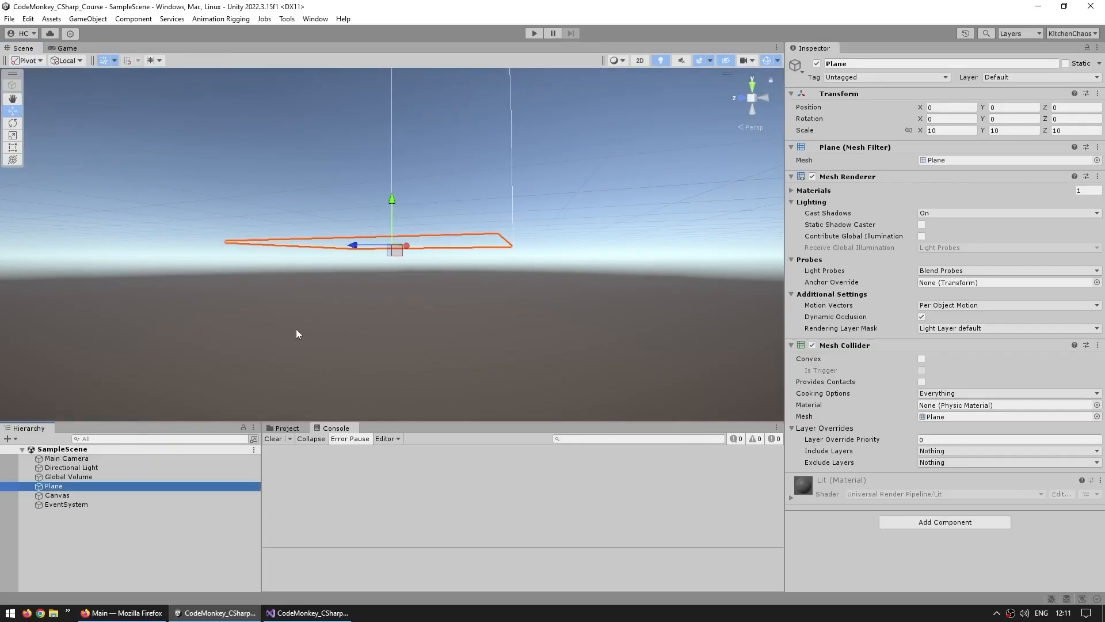
left_click_drag(592, 148, 538, 262, "alt")
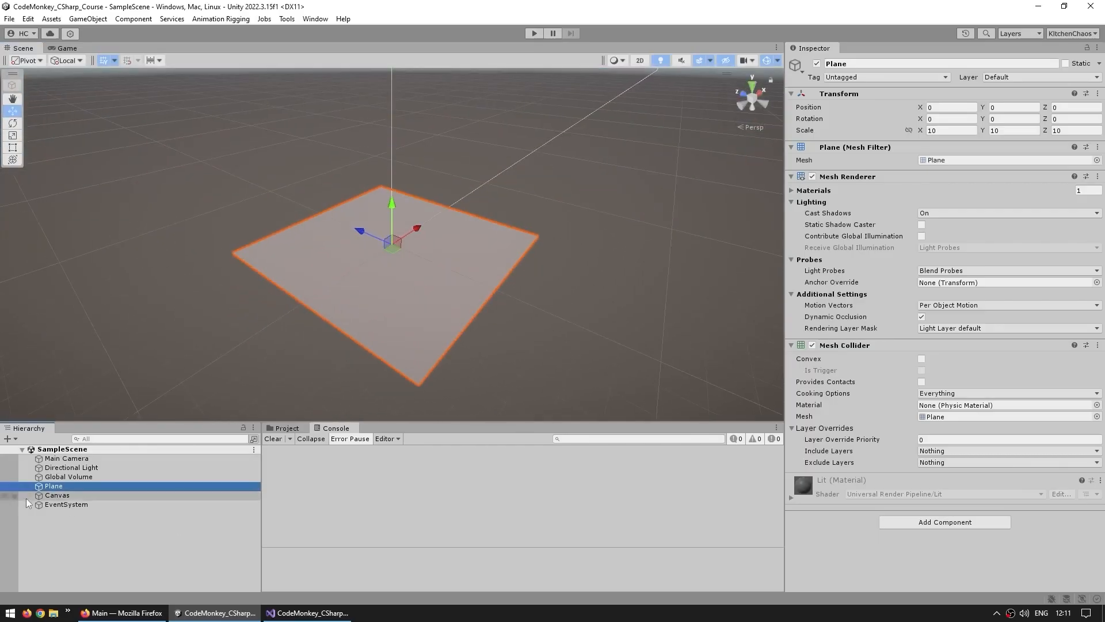
- Inspect the Global Volume, Canvas and Plane objects in turn and clear the selection
left_click(58, 476)
left_click(57, 495)
left_click(60, 487)
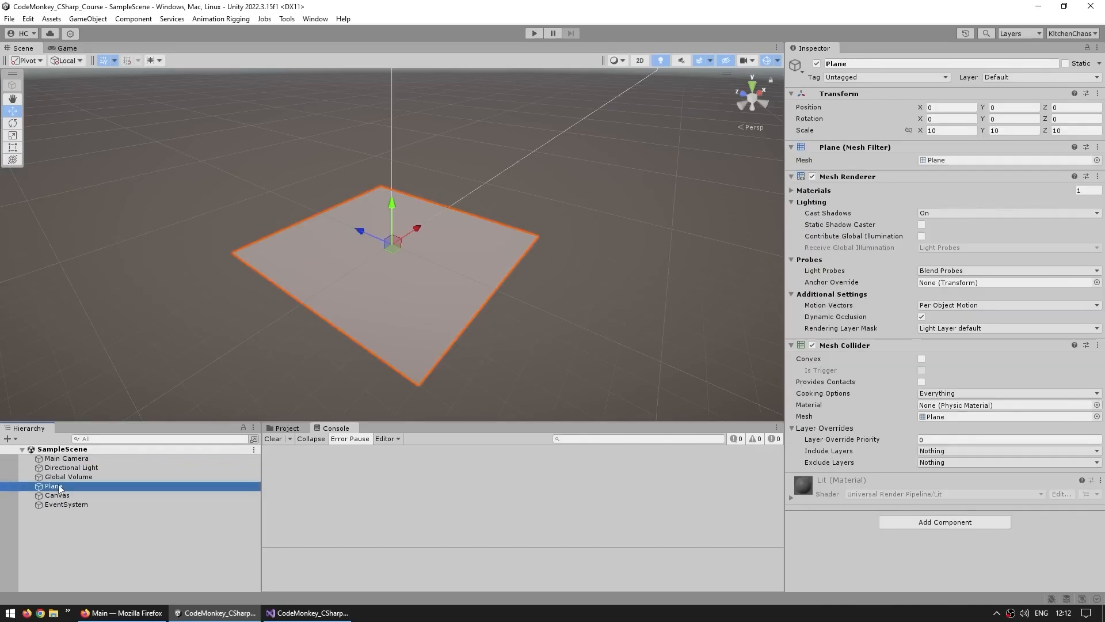
left_click(69, 477)
left_click(129, 525)
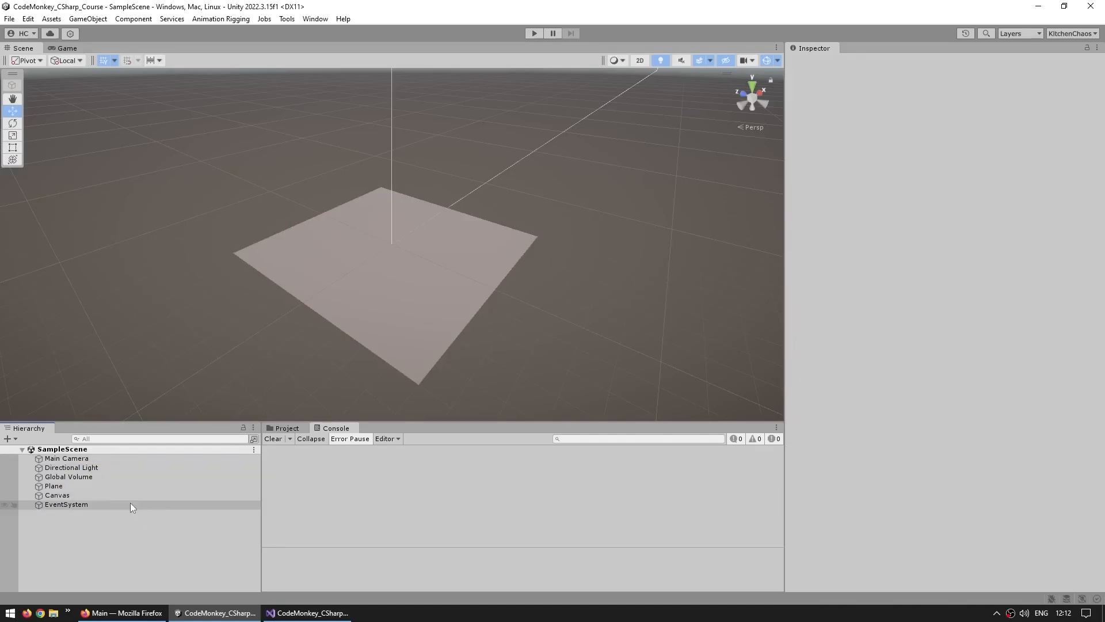
- Add a 3D cube to SampleScene and frame it in the Scene view
left_click(8, 439)
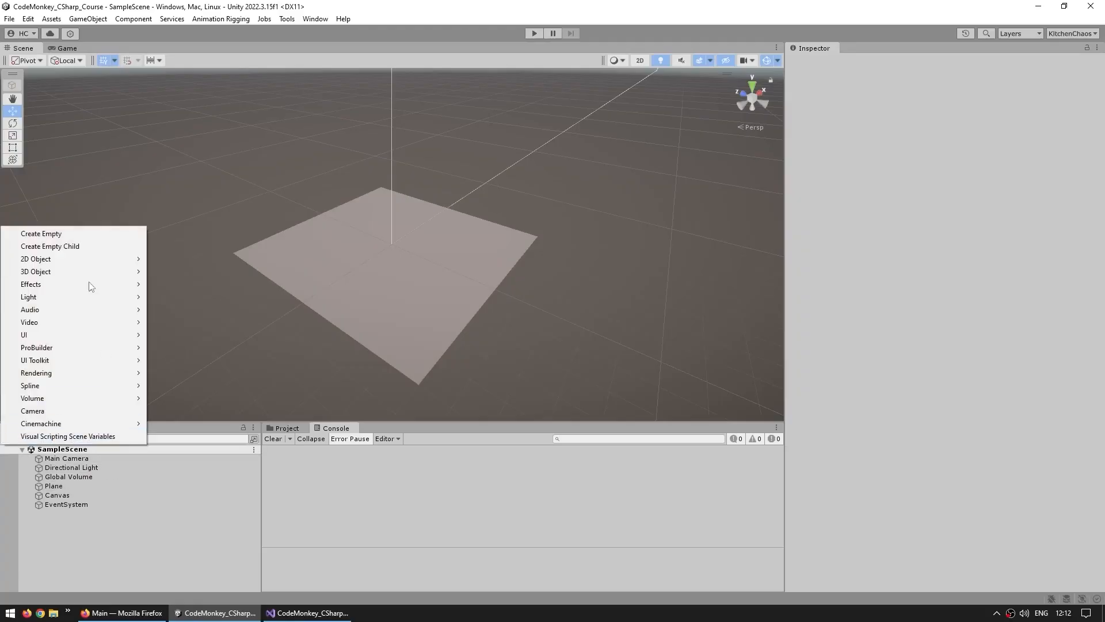
mouse_move(26, 273)
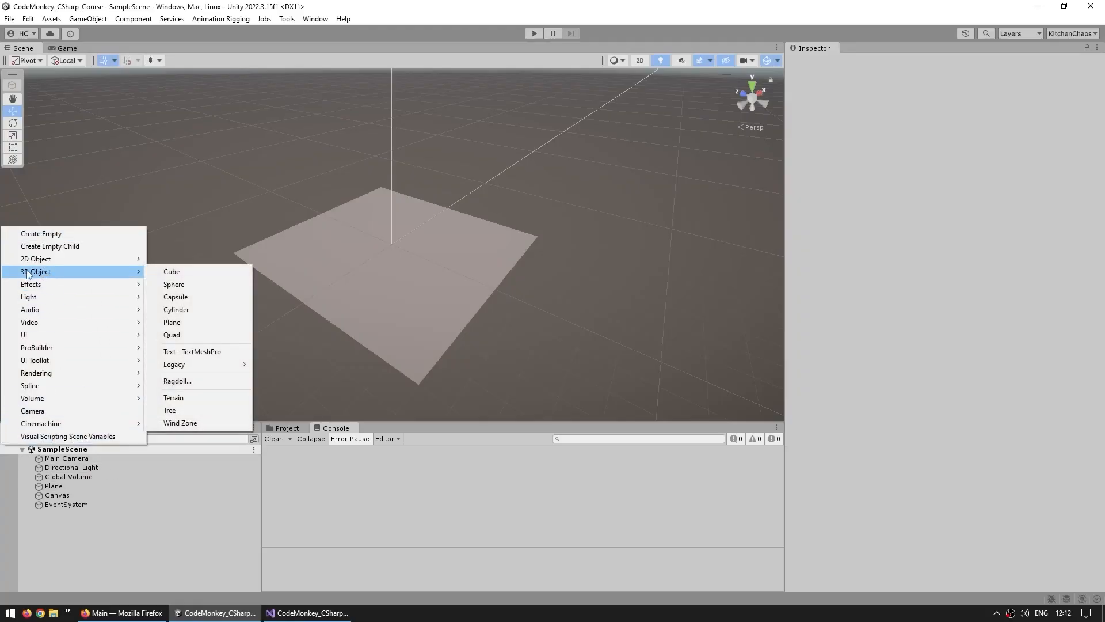
left_click(204, 274)
key("Return")
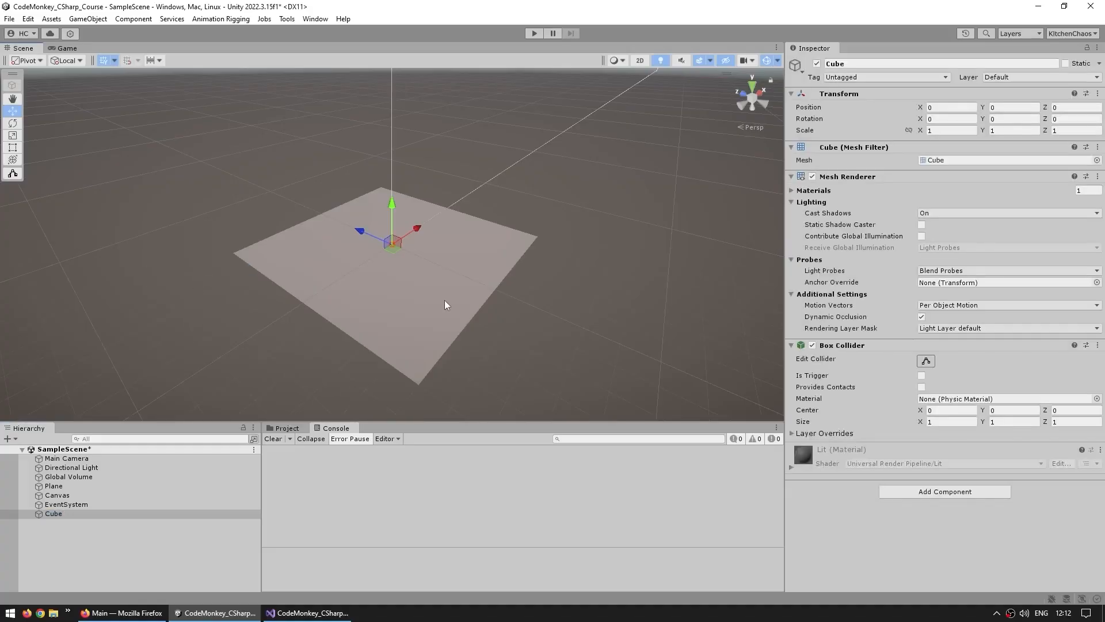
key("f")
left_click_drag(327, 251, 602, 253, "alt")
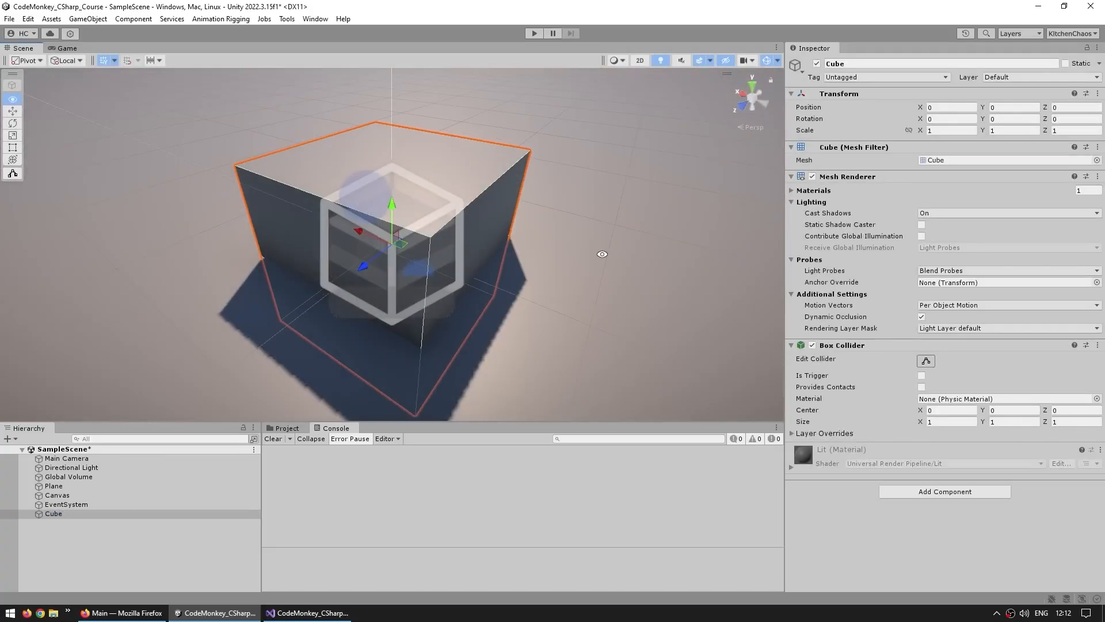
scroll(575, 253, "down", 8)
left_click_drag(311, 274, 609, 229, "alt")
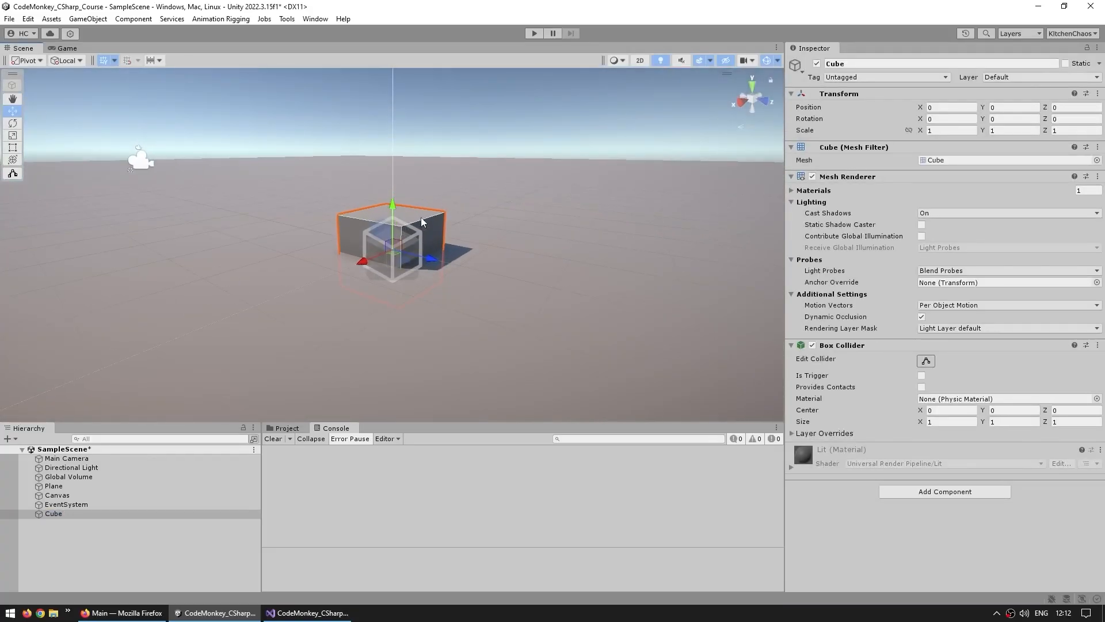
- Move the cube above the plane to about X 0.108, Y 1.641, Z -0.237
middle_click_drag(421, 224, 416, 254)
left_click_drag(385, 237, 384, 147)
middle_click_drag(366, 147, 364, 241)
mouse_move(378, 225)
left_mouse_down()
mouse_move(379, 193)
mouse_move(379, 205)
left_mouse_up()
left_click_drag(414, 259, 361, 255)
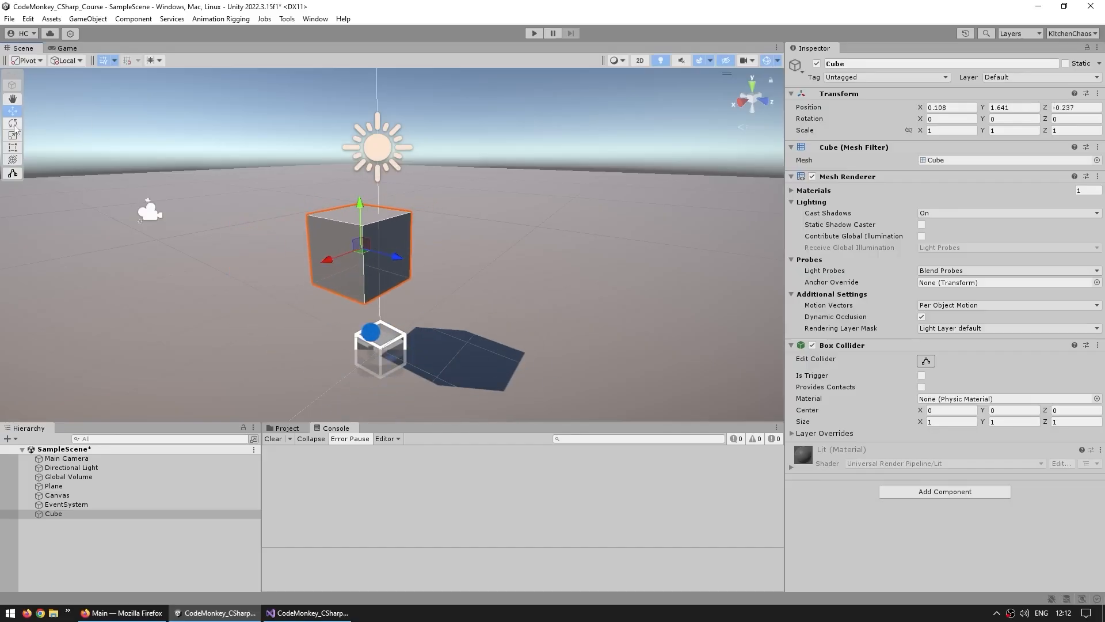
- Try the Hand, Move, Rotate and Scale tools, raising the cube to Y 1.99, rotating it to about 21.4° around Y and enlarging it
left_click(13, 99)
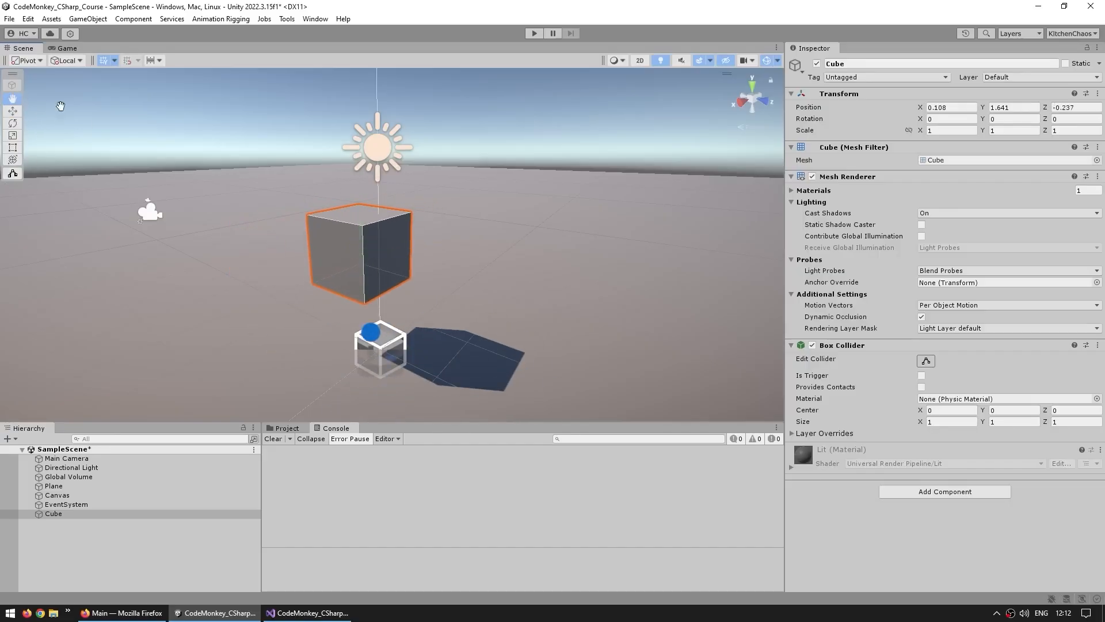
mouse_move(527, 174)
left_mouse_down()
mouse_move(276, 239)
mouse_move(545, 171)
left_mouse_up()
left_click(11, 121)
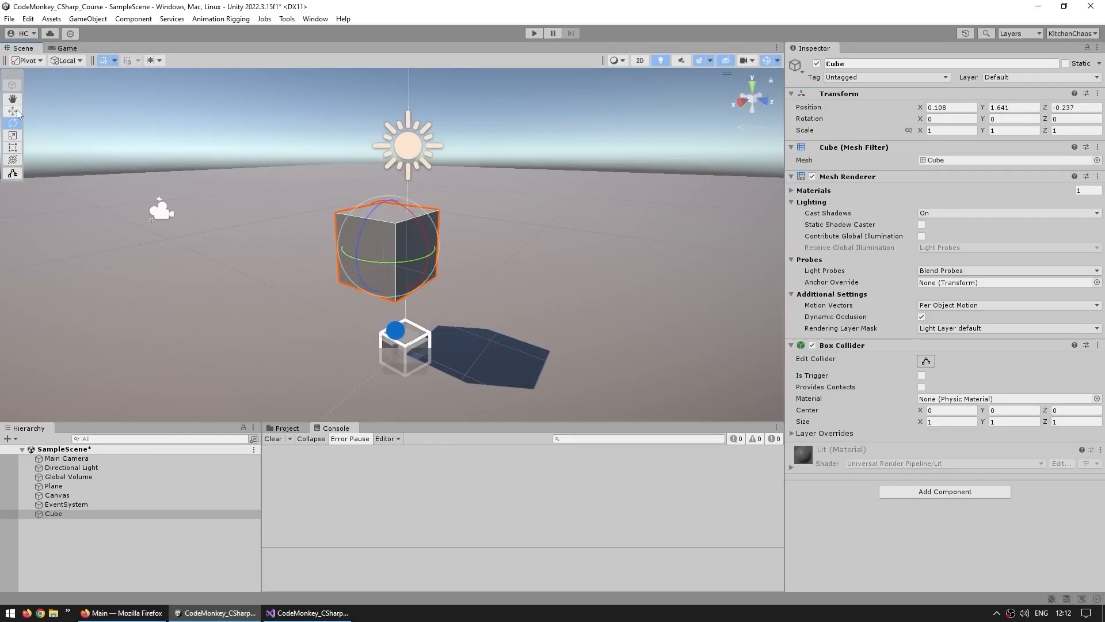
left_click(12, 111)
left_click_drag(395, 240, 416, 212)
key("e")
key("r")
left_click(440, 236)
left_click(425, 237)
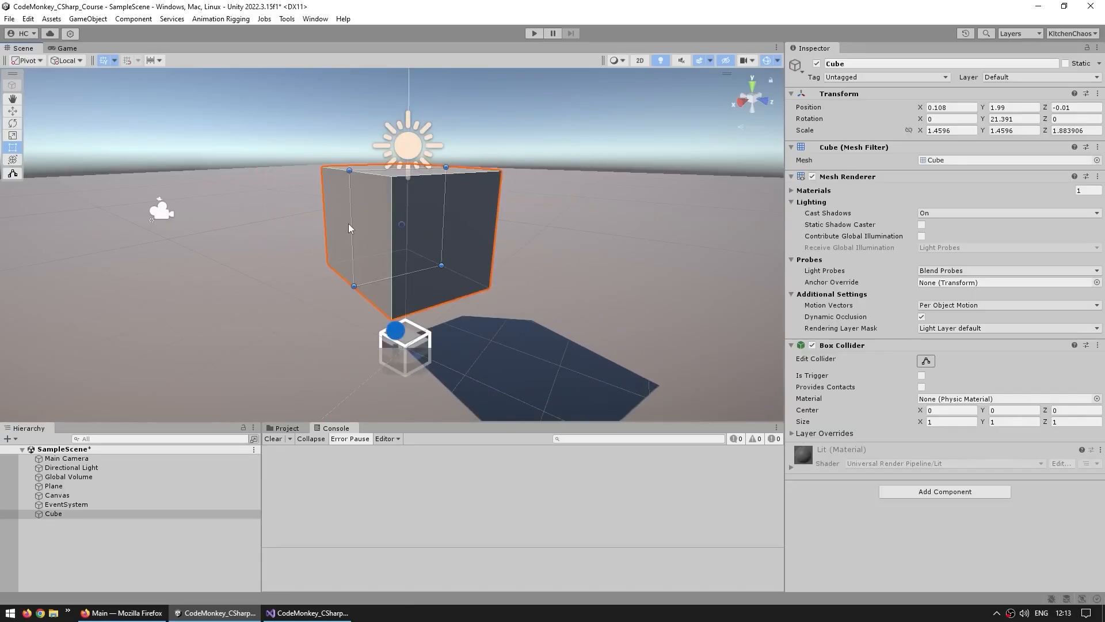
- Stretch the cube with the Rect tool to a scale of about 2.12 by 1.64, and pull out one face of its Box Collider
key("t")
left_click_drag(322, 230, 296, 233)
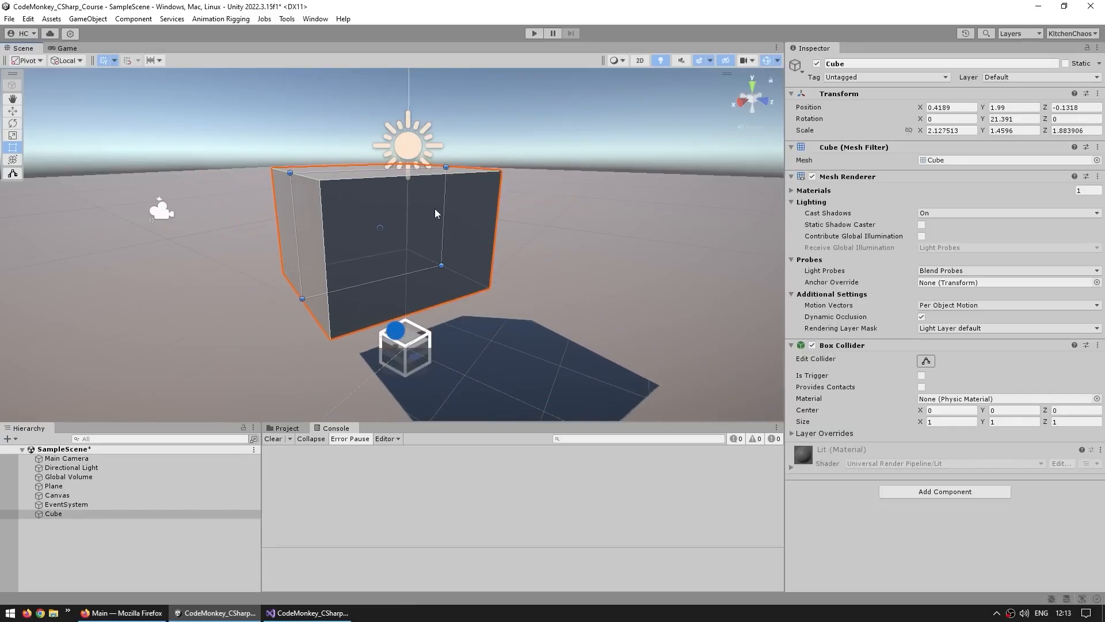
mouse_move(371, 170)
left_mouse_down()
mouse_move(371, 74)
mouse_move(371, 153)
left_mouse_up()
key("y")
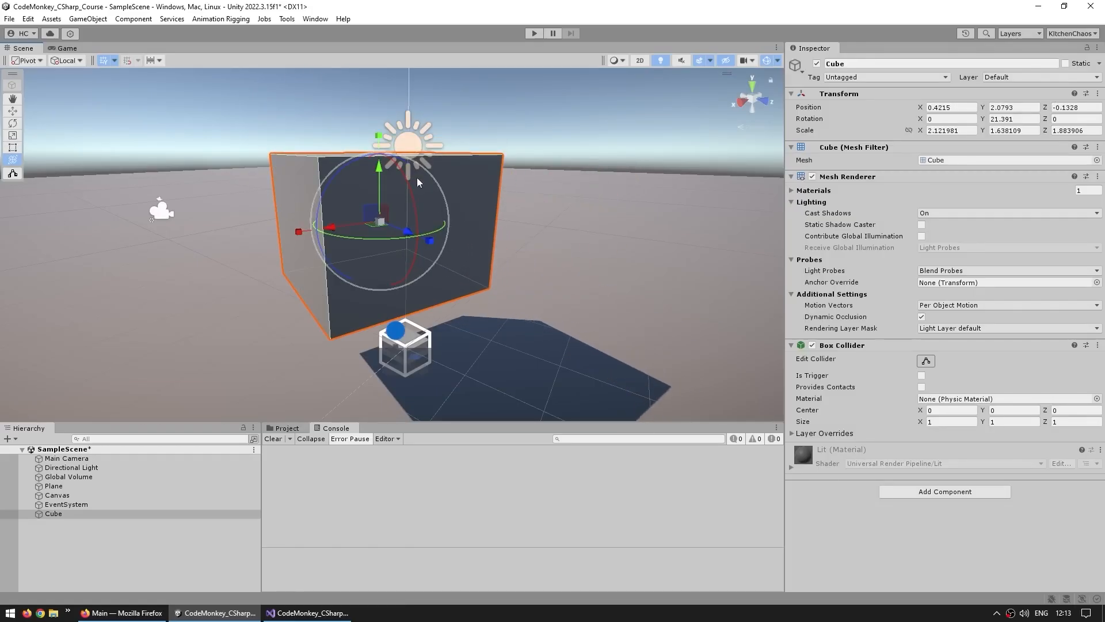
left_click(13, 174)
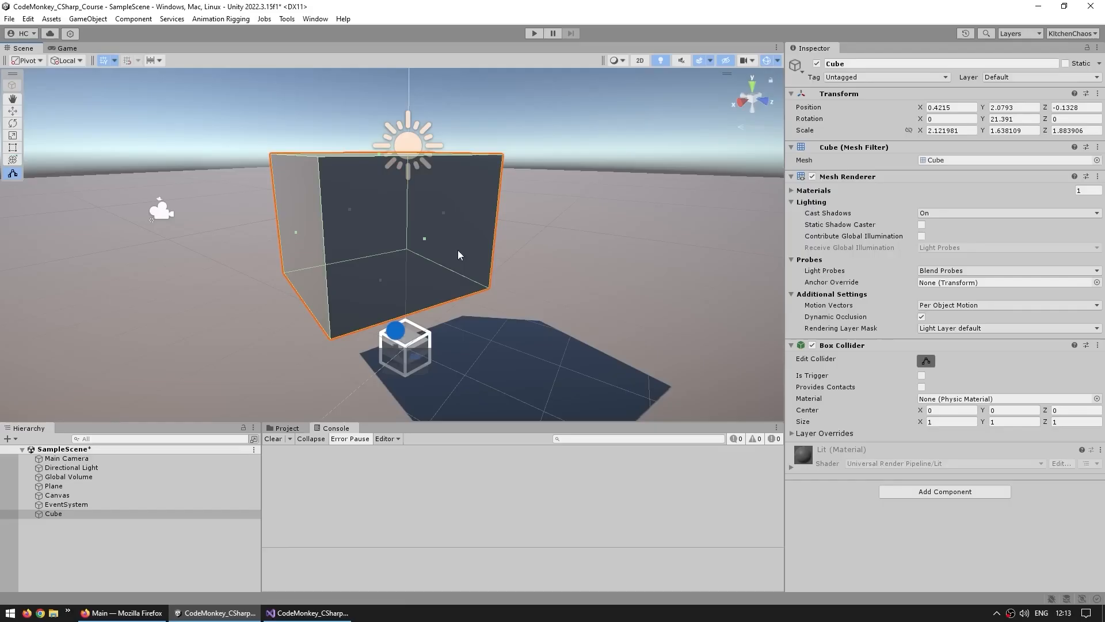
left_click_drag(425, 238, 501, 239)
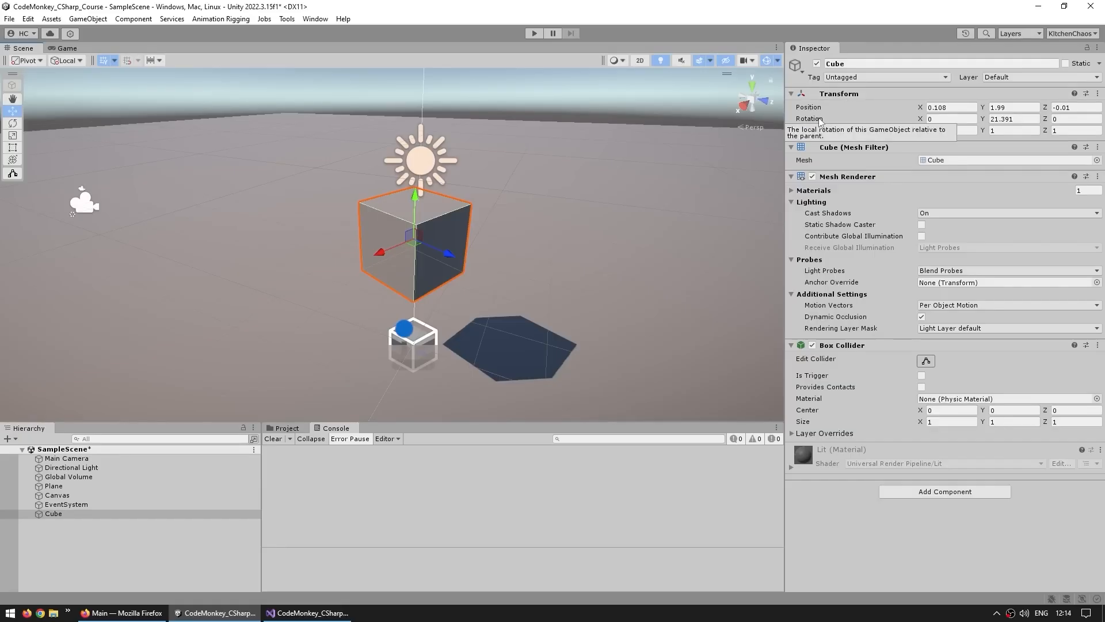
- Inspect the cube's components, including the Mesh Renderer's materials, and compare them with those of the EventSystem and Plane objects
left_click_drag(407, 263, 498, 246, "alt")
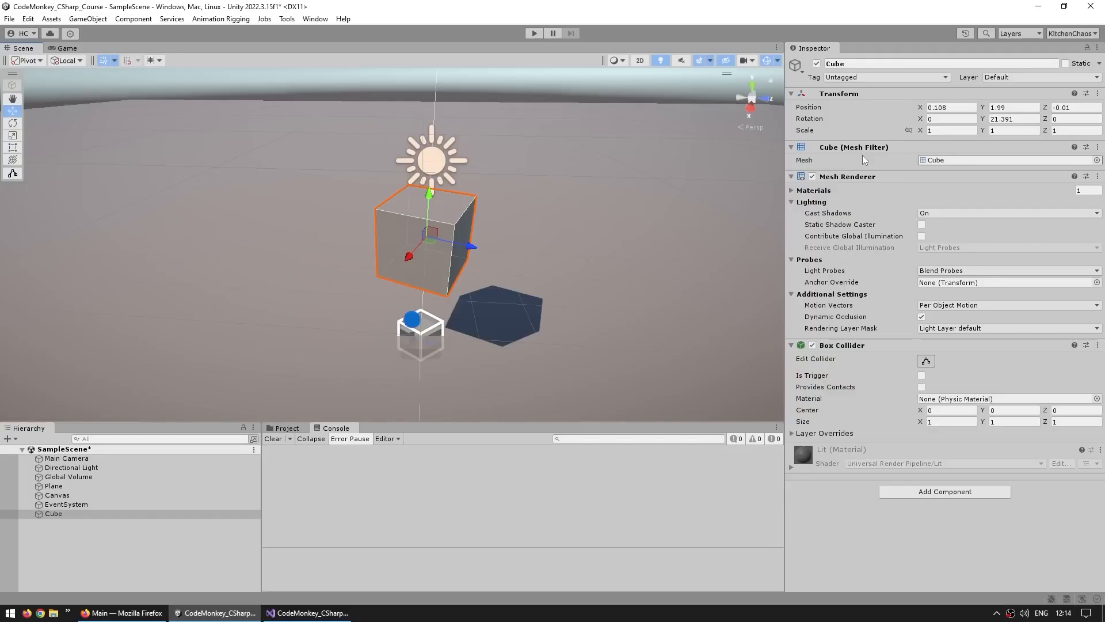
left_click(831, 190)
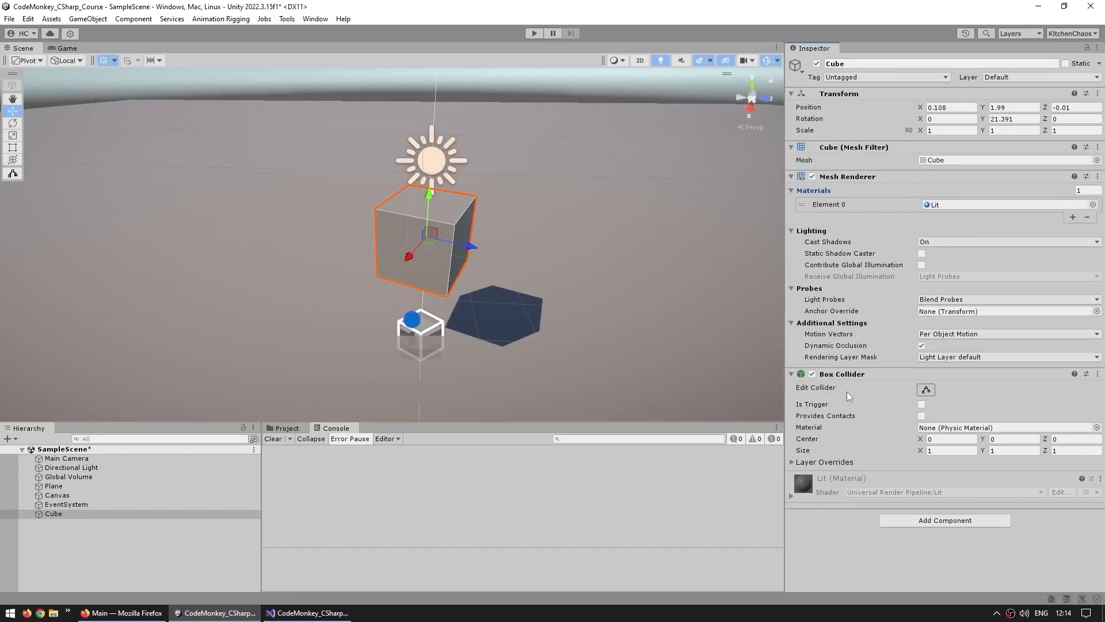
middle_click_drag(540, 240, 539, 249)
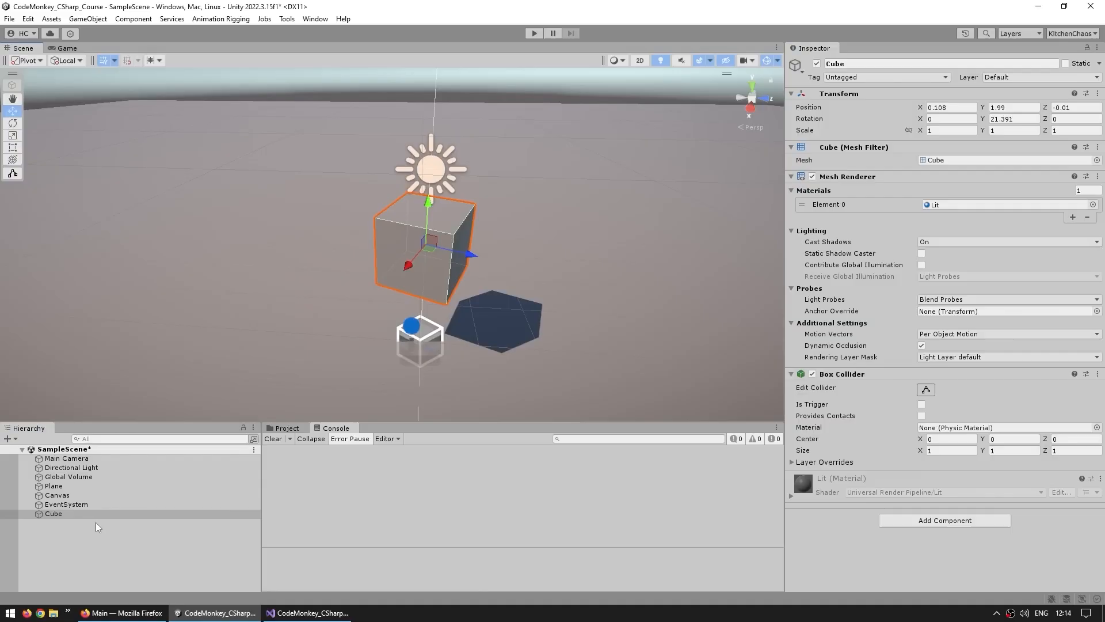
left_click(85, 504)
left_click(82, 486)
left_click(75, 513)
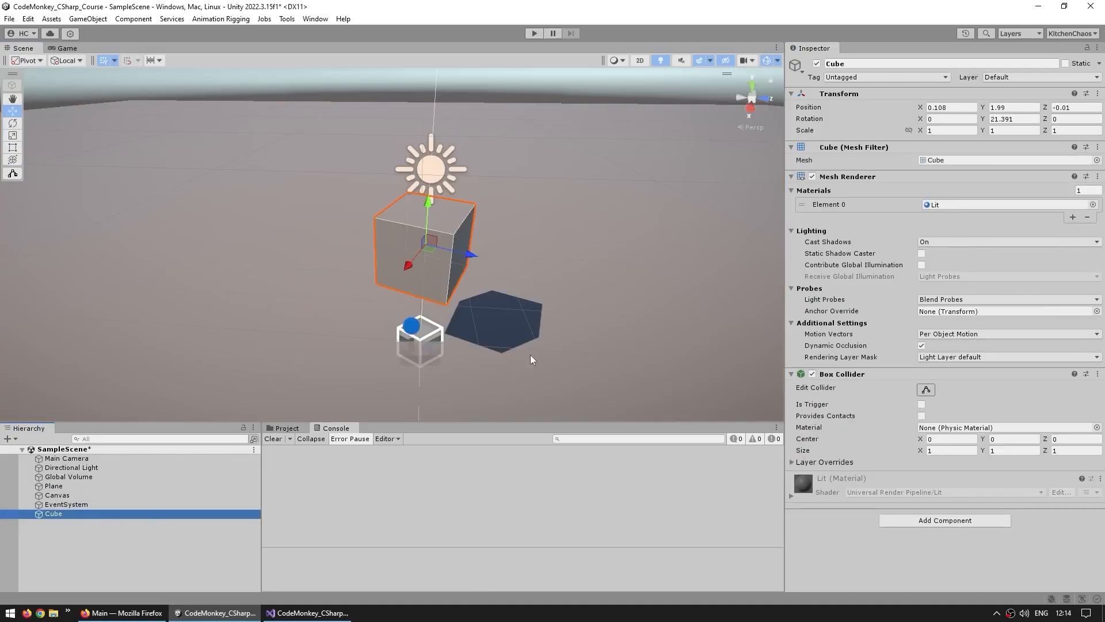
- Open the 1110_IfConditions_GameScene_Distance scene from the Lectures/1110_IfConditions folder, discarding the SampleScene changes
left_click(287, 428)
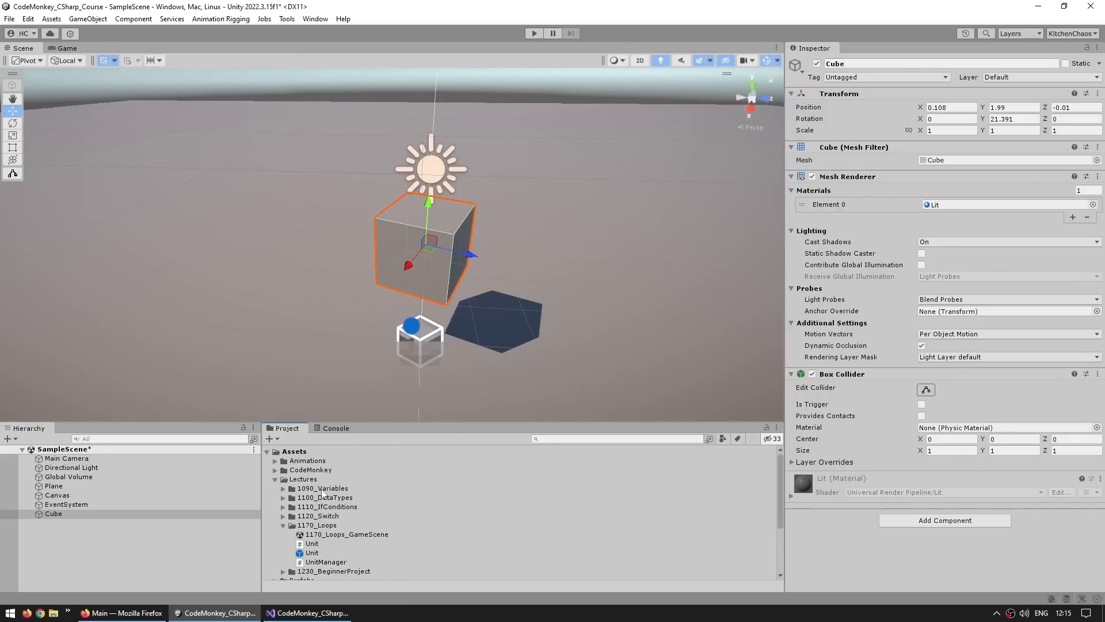
left_click(312, 509)
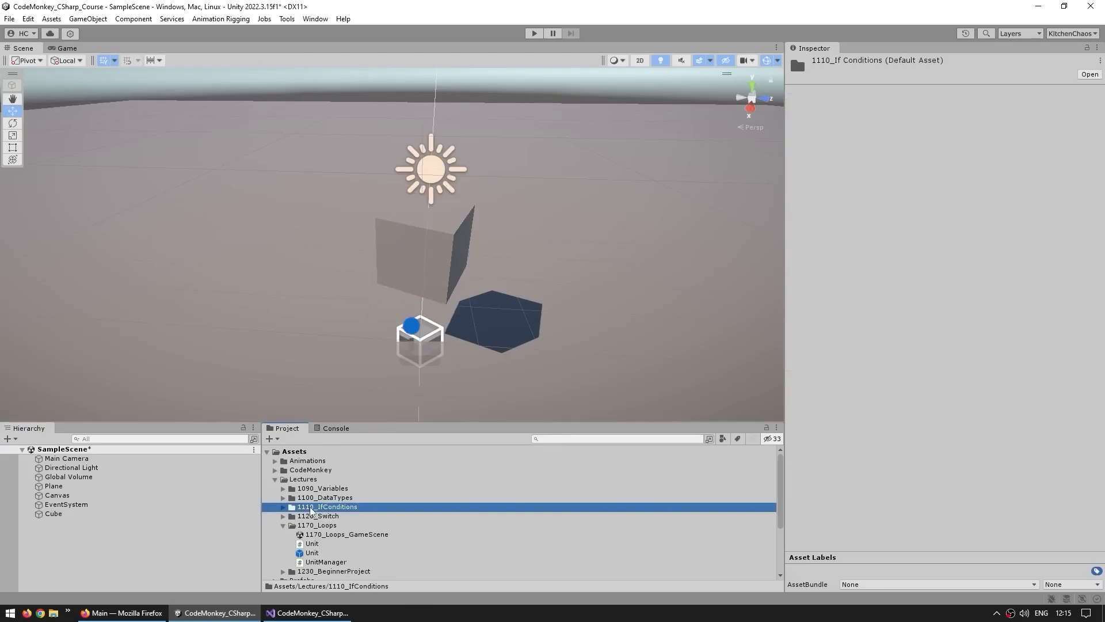
left_click(284, 507)
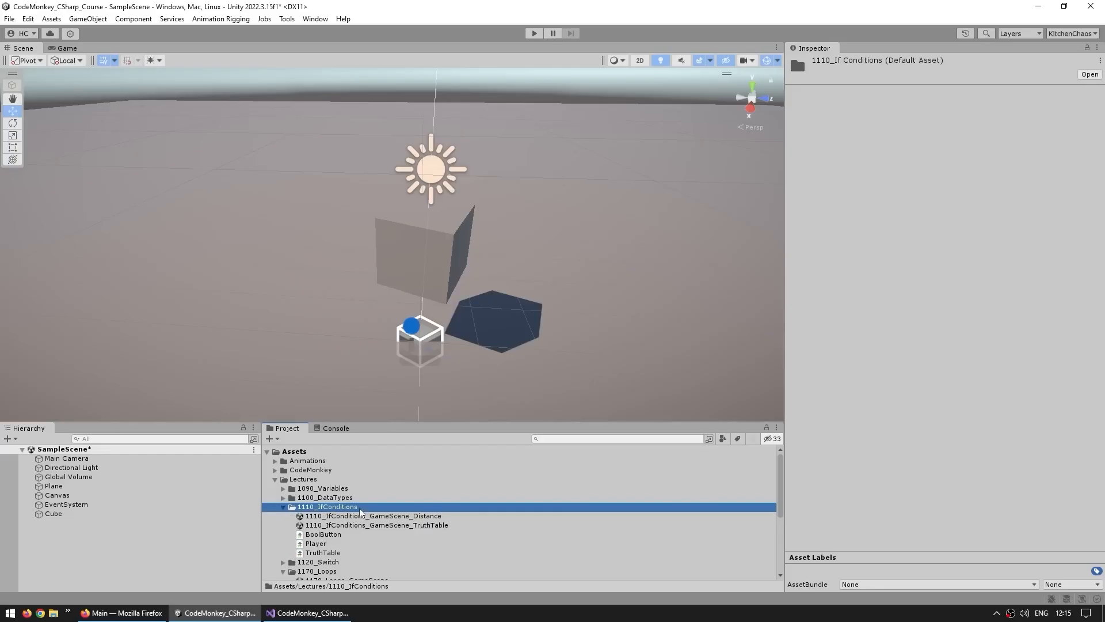
left_click(440, 517)
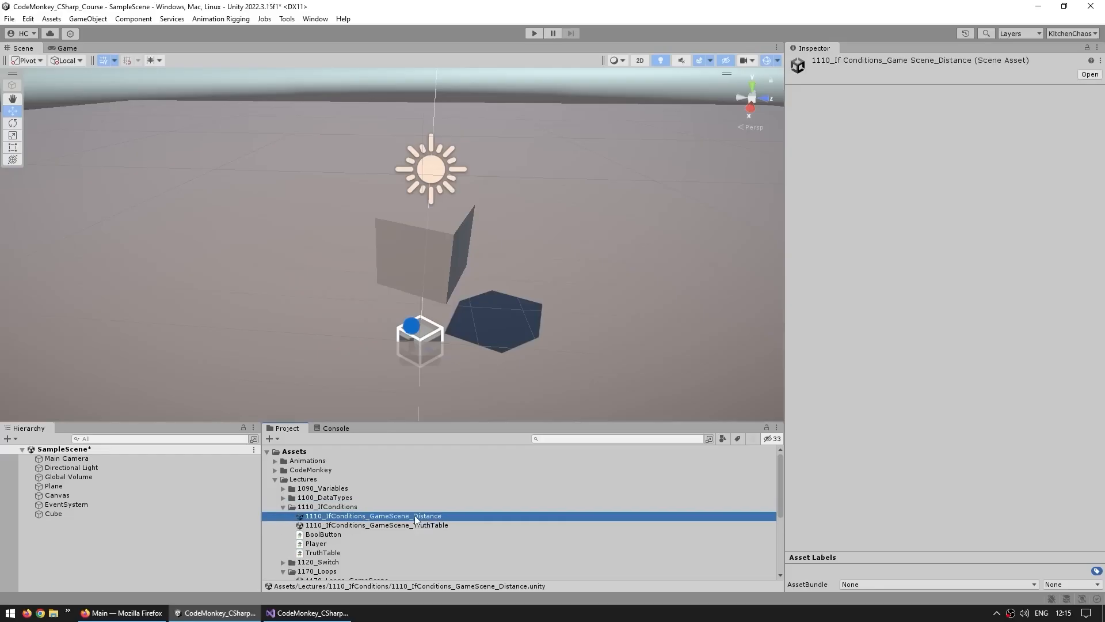
double_click(416, 516)
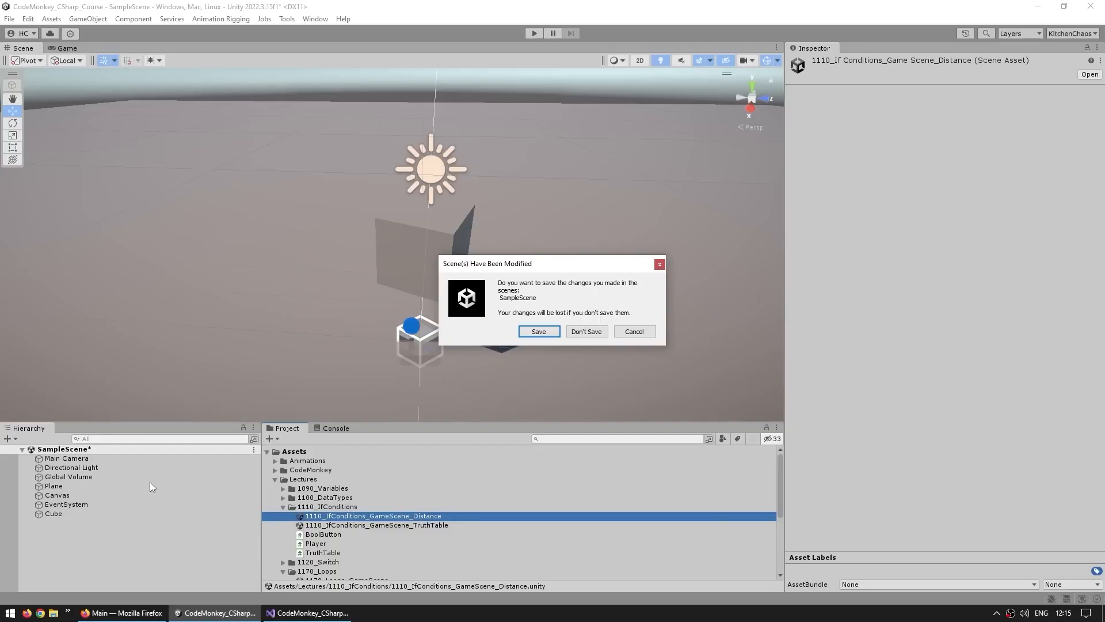
left_click(586, 332)
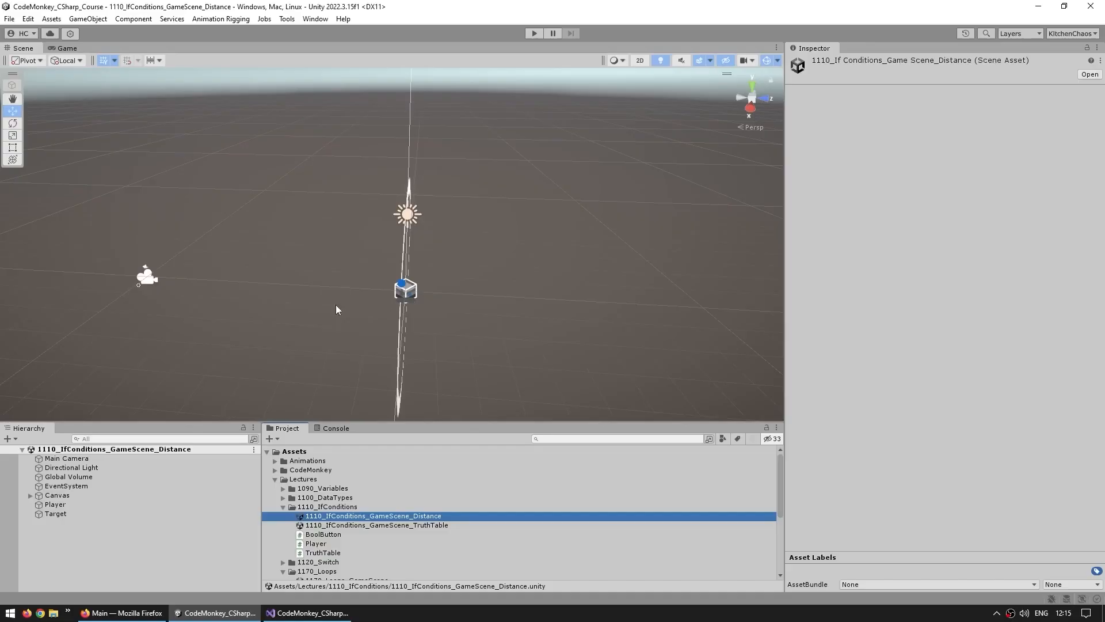
- View the circle and monkey sprite in 3D, and switch the Scene view to 2D mode with the sprites in view
left_click_drag(311, 251, 564, 235, "alt")
middle_click_drag(565, 234, 427, 259)
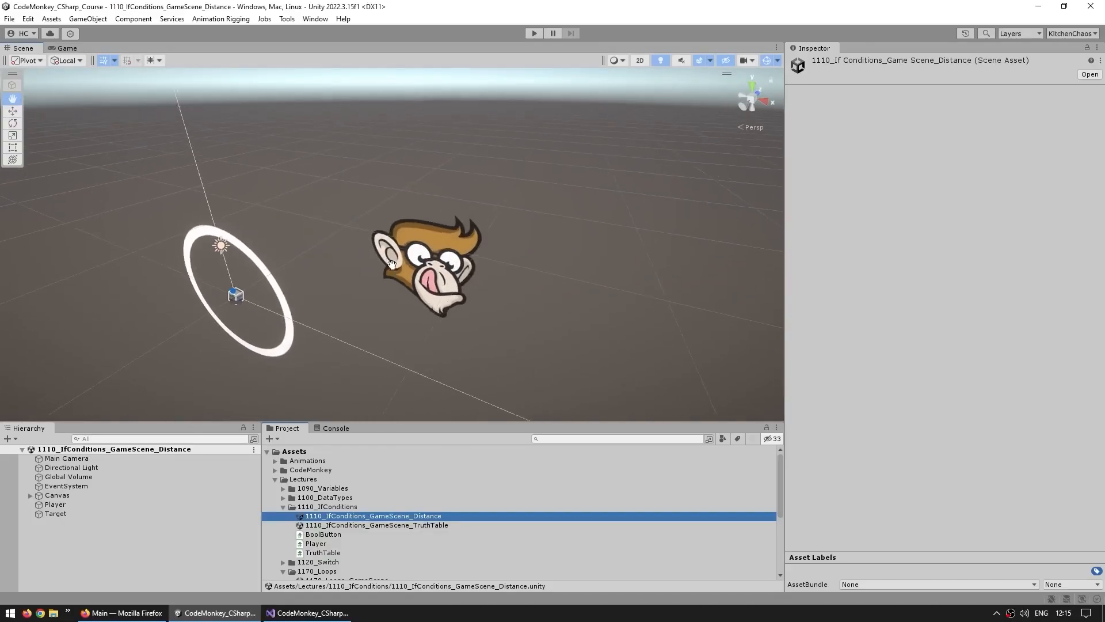
scroll(427, 260, "down", 2)
left_click(640, 60)
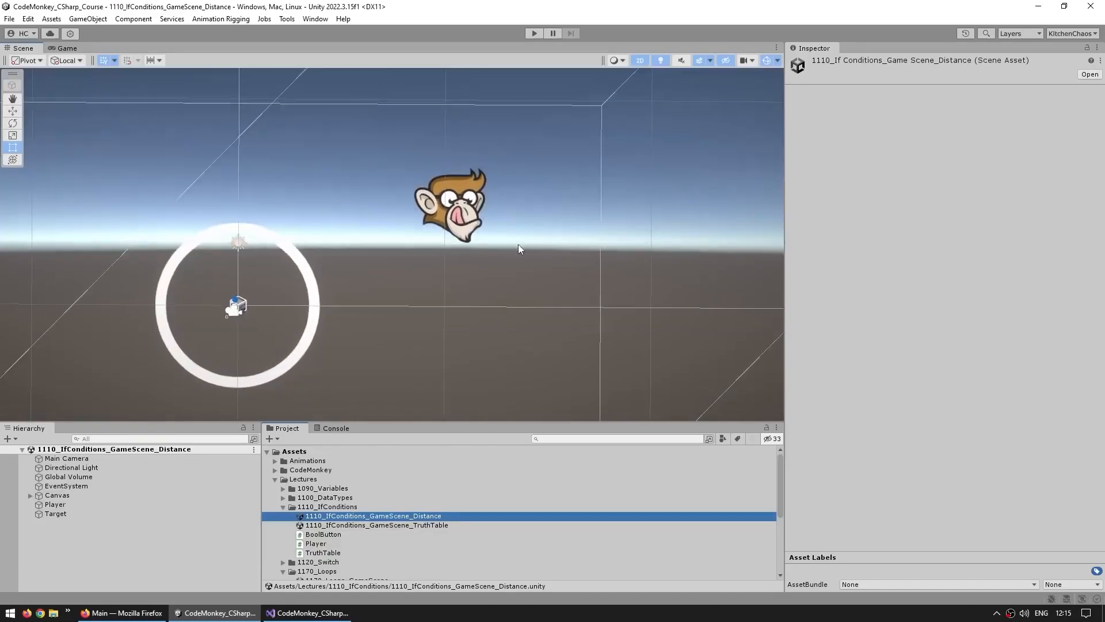
scroll(503, 222, "down", 3)
key("t")
scroll(420, 264, "down", 5)
middle_click_drag(626, 152, 490, 239)
scroll(490, 239, "up", 3)
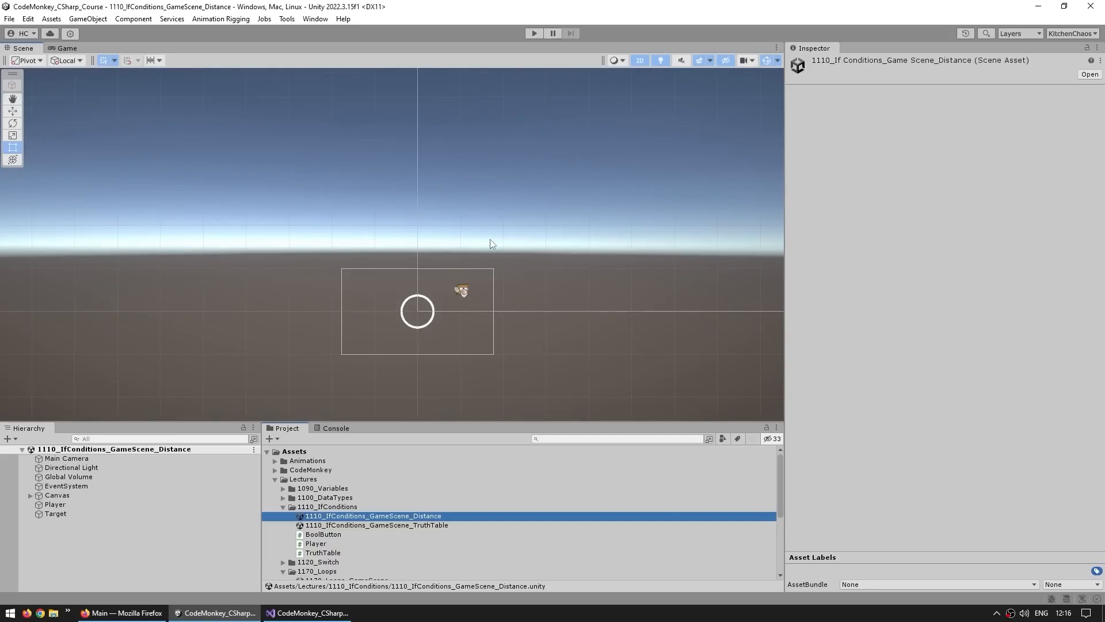
- Play the Distance scene, send the monkey in and out of the circle to test the distance condition, and stop playback
left_click(534, 33)
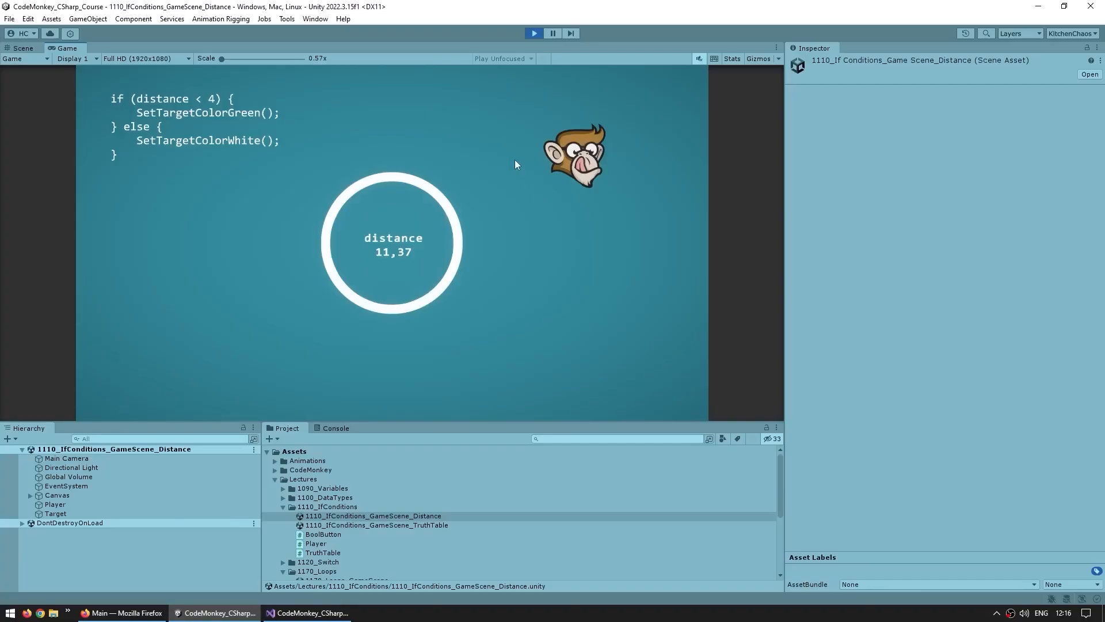
left_click(433, 228)
left_click(404, 257)
left_click(527, 179)
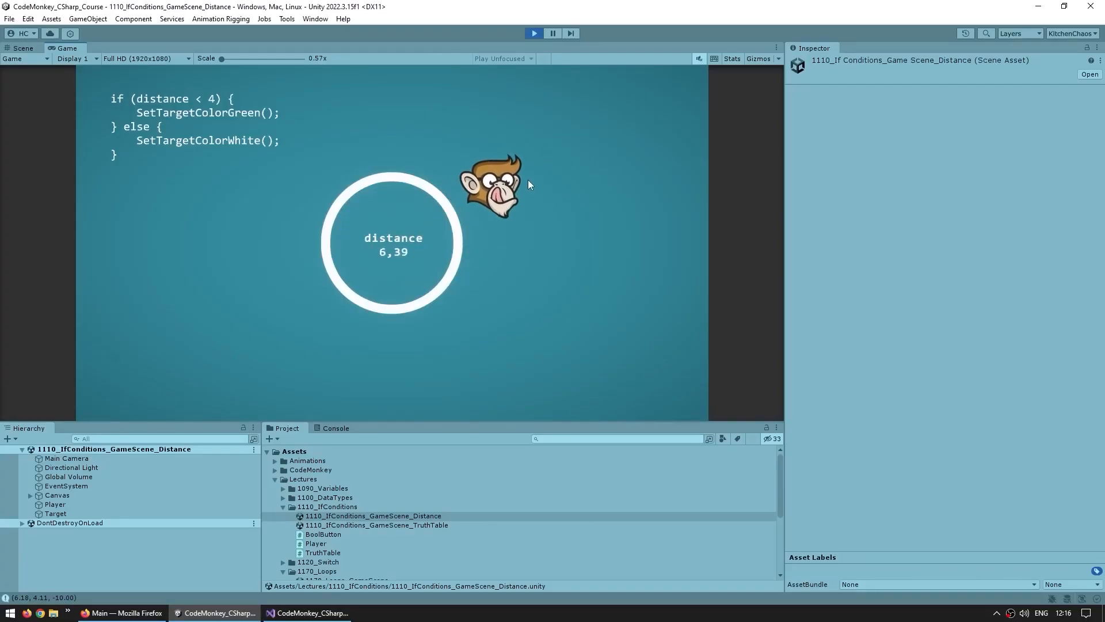
left_click(416, 244)
left_click(417, 125)
left_click(556, 199)
left_click(413, 229)
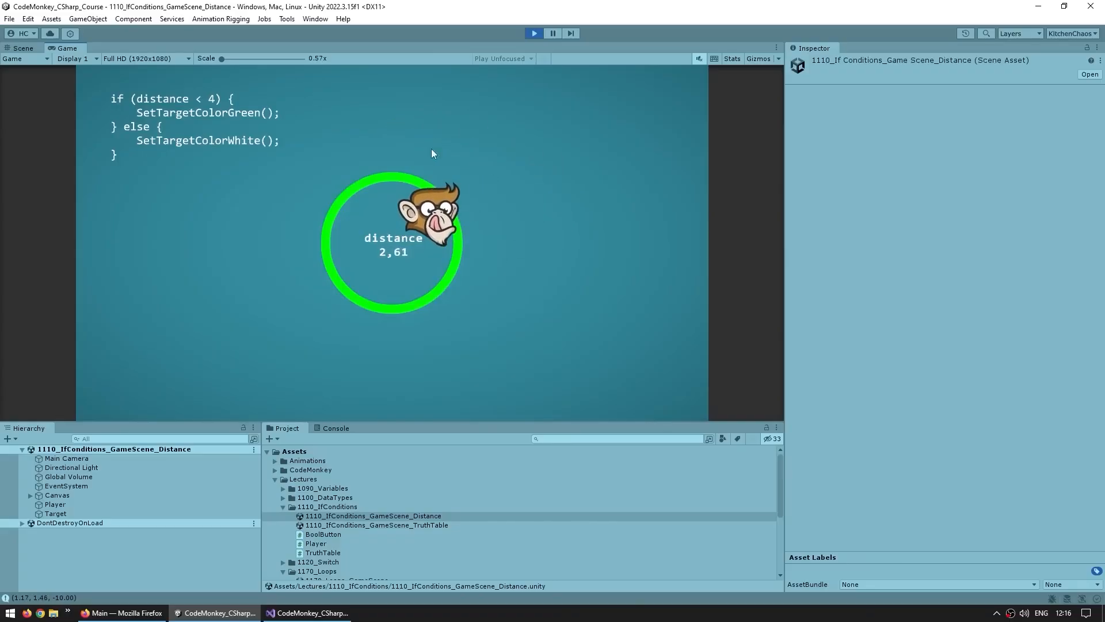
left_click(446, 122)
left_click(549, 233)
key("ctrl+p")
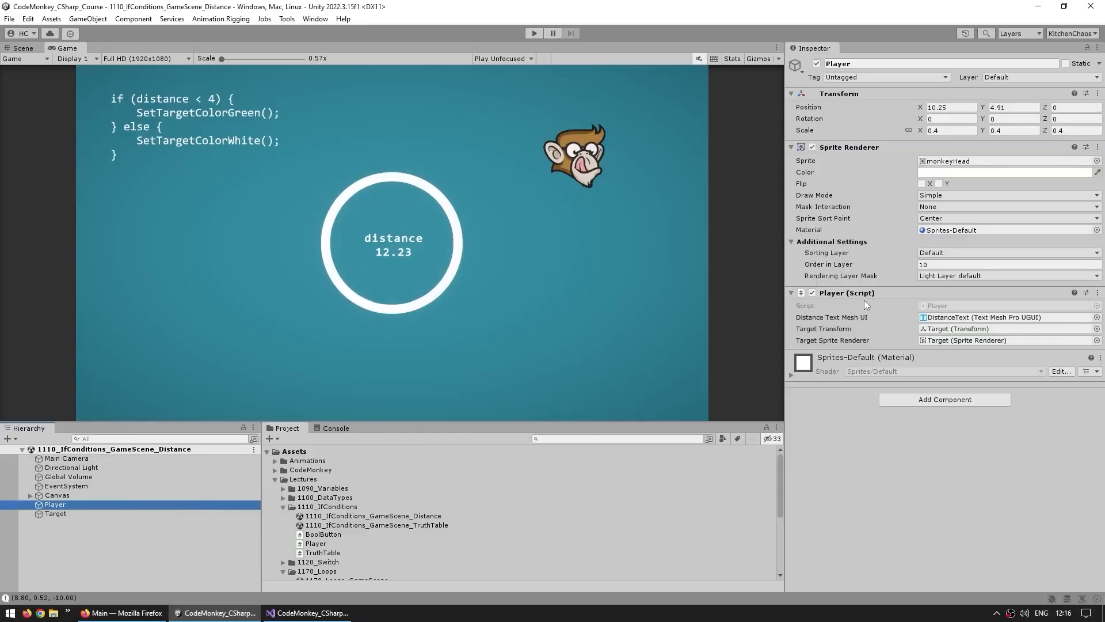
- Open the Player object's Player script in Visual Studio and skim through its code
double_click(937, 309)
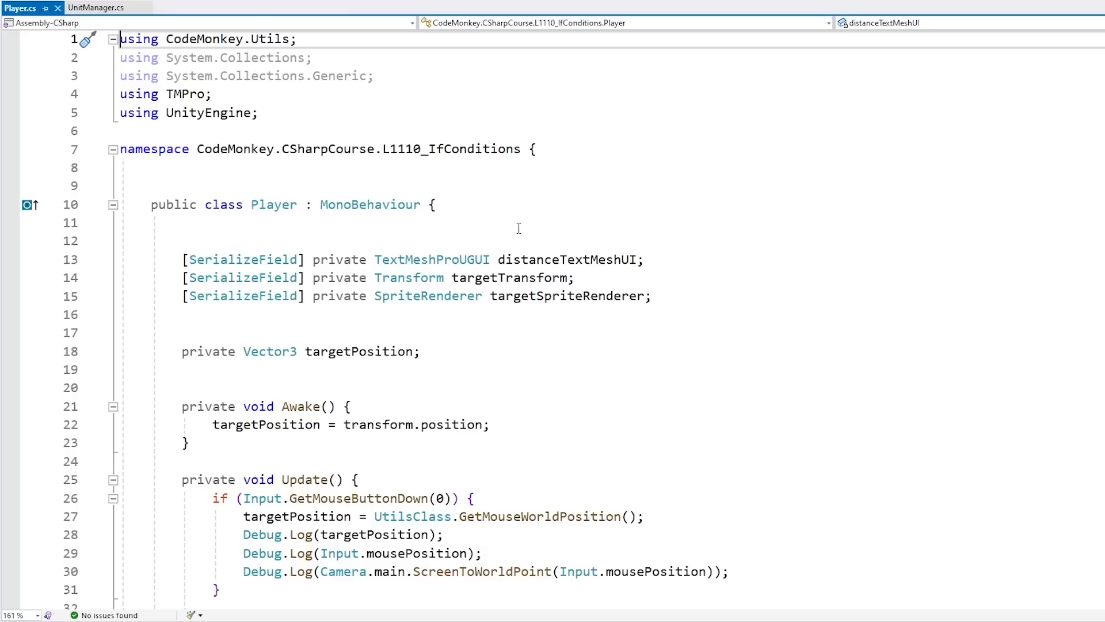
left_click(312, 230)
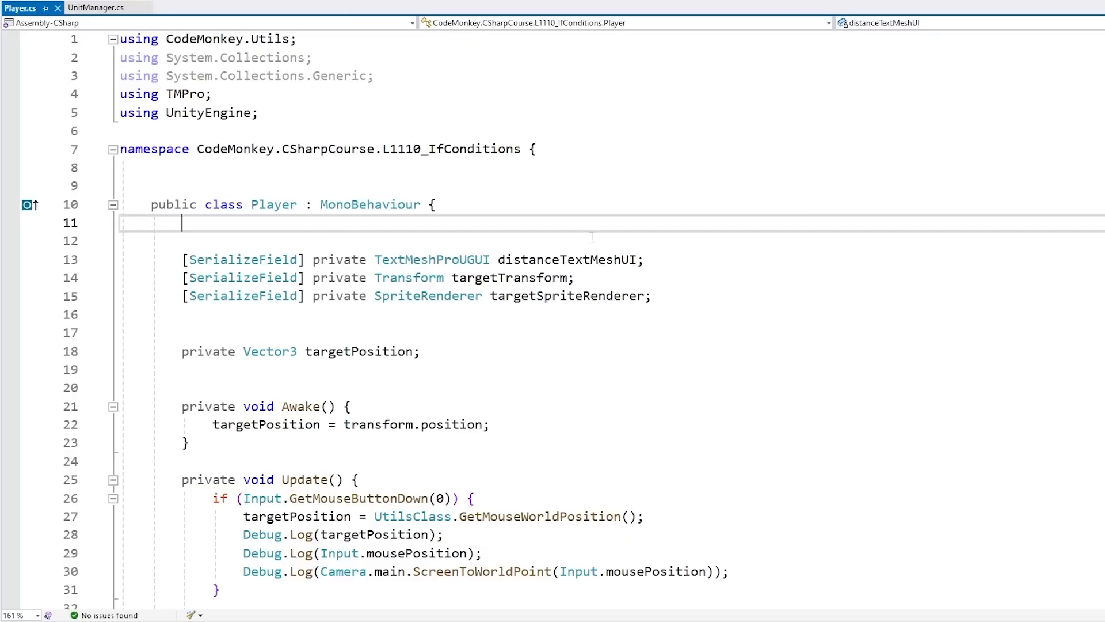
scroll(593, 236, "down", 9)
scroll(651, 302, "up", 9)
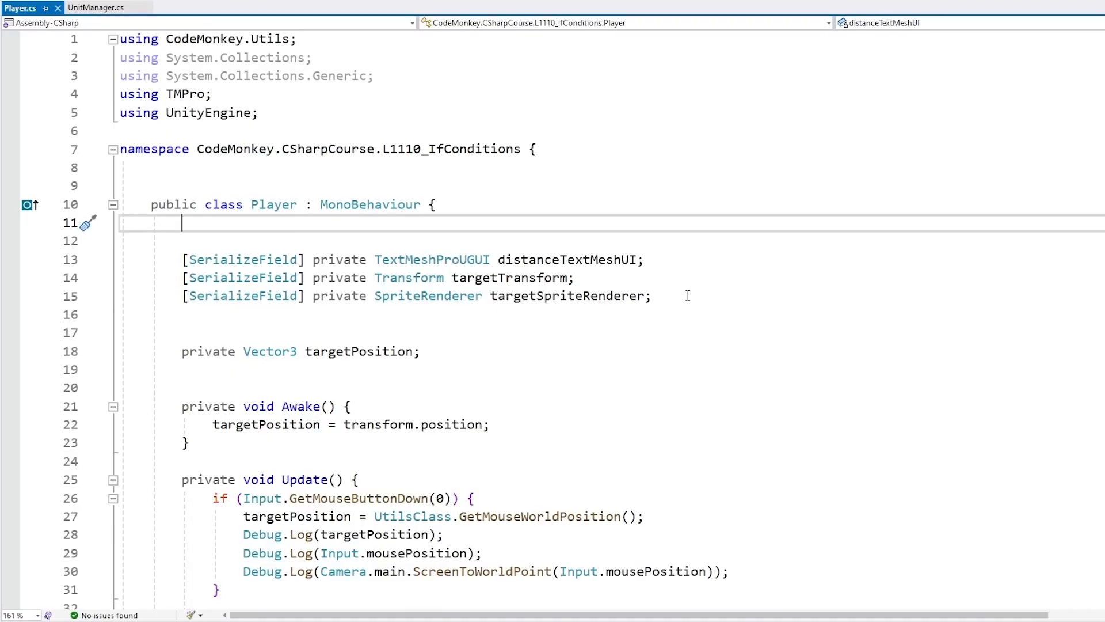
- Examine the Player class's Awake and Update methods, highlighting the declaration line of each
scroll(424, 247, "down", 6)
scroll(426, 366, "up", 6)
scroll(343, 280, "down", 3)
left_click_drag(380, 242, 382, 222)
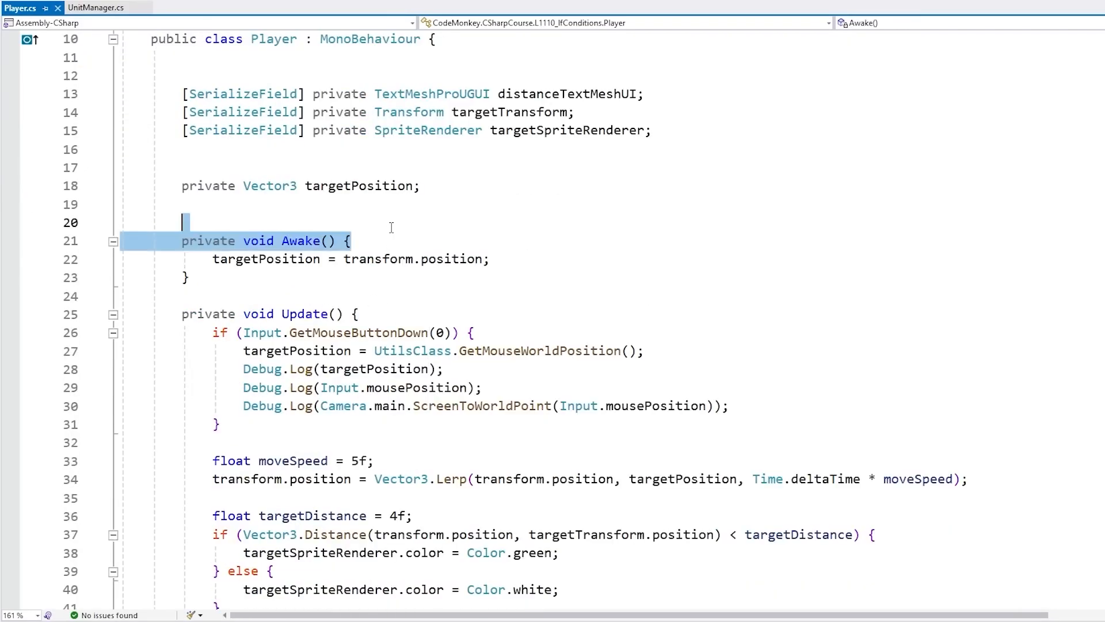
left_click_drag(374, 318, 375, 301)
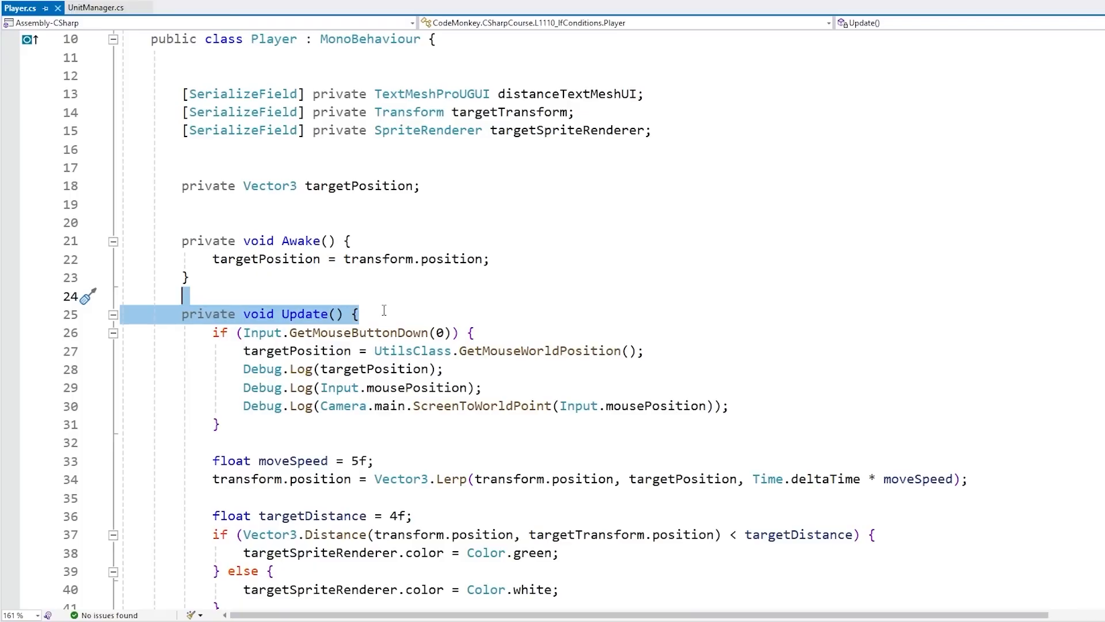
- Highlight the Awake and Update method names in the Player class and examine the code inside Update
left_click(384, 310)
left_click(320, 241)
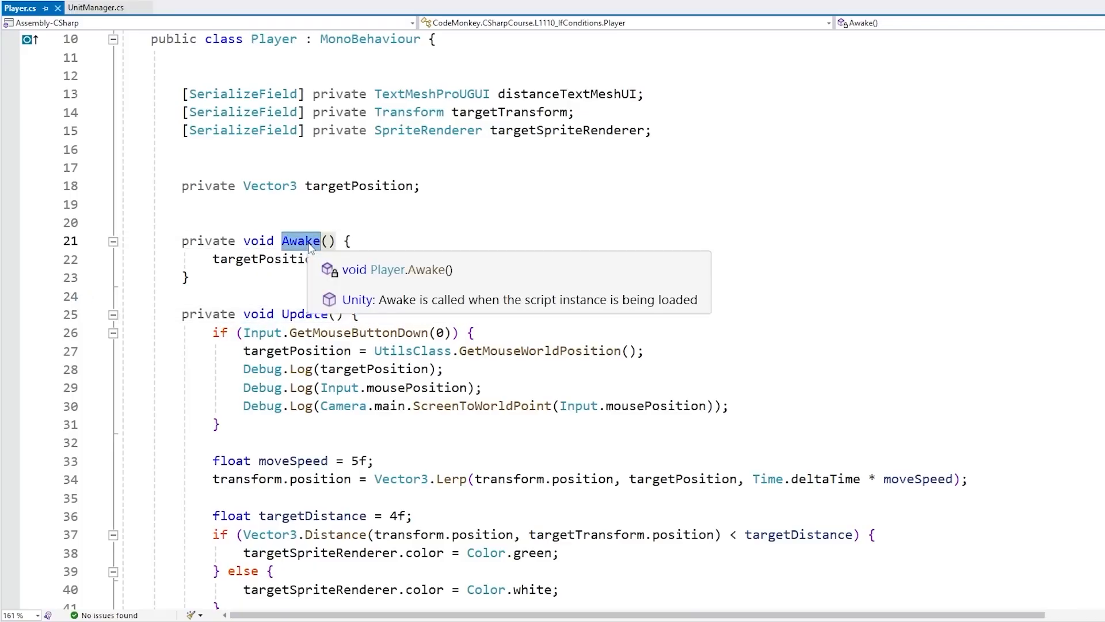
left_click(294, 314)
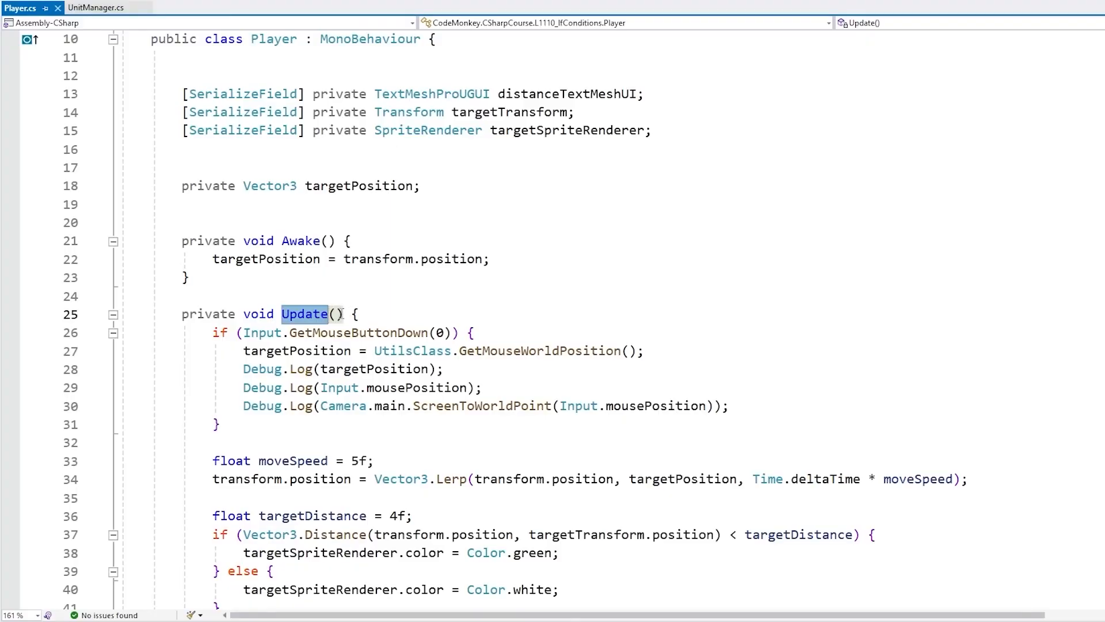
scroll(344, 313, "down", 4)
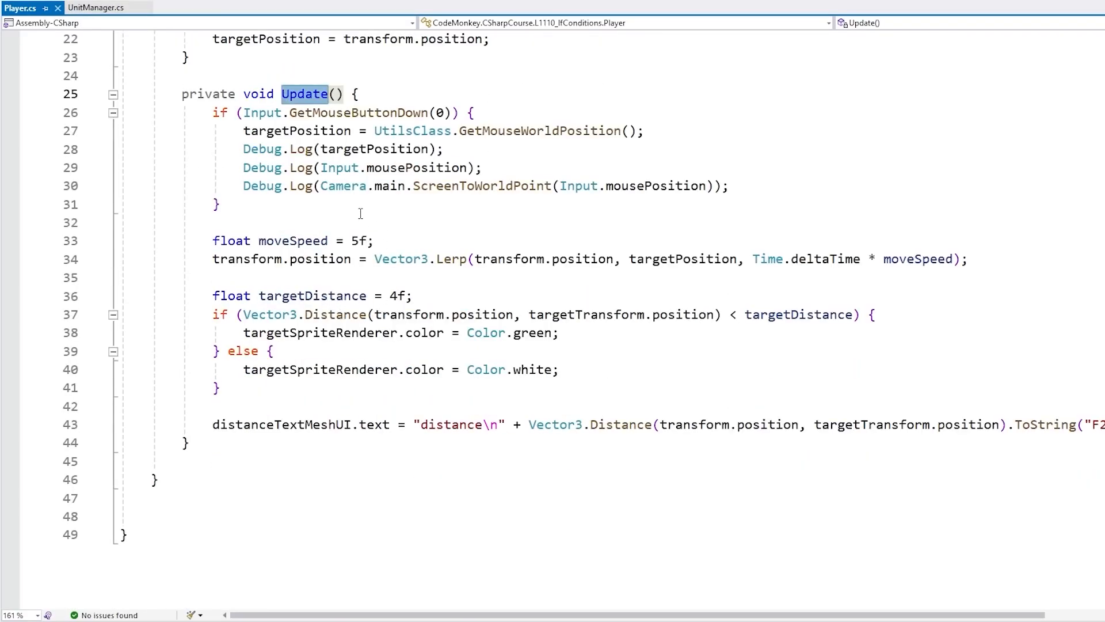
left_click_drag(374, 95, 315, 426)
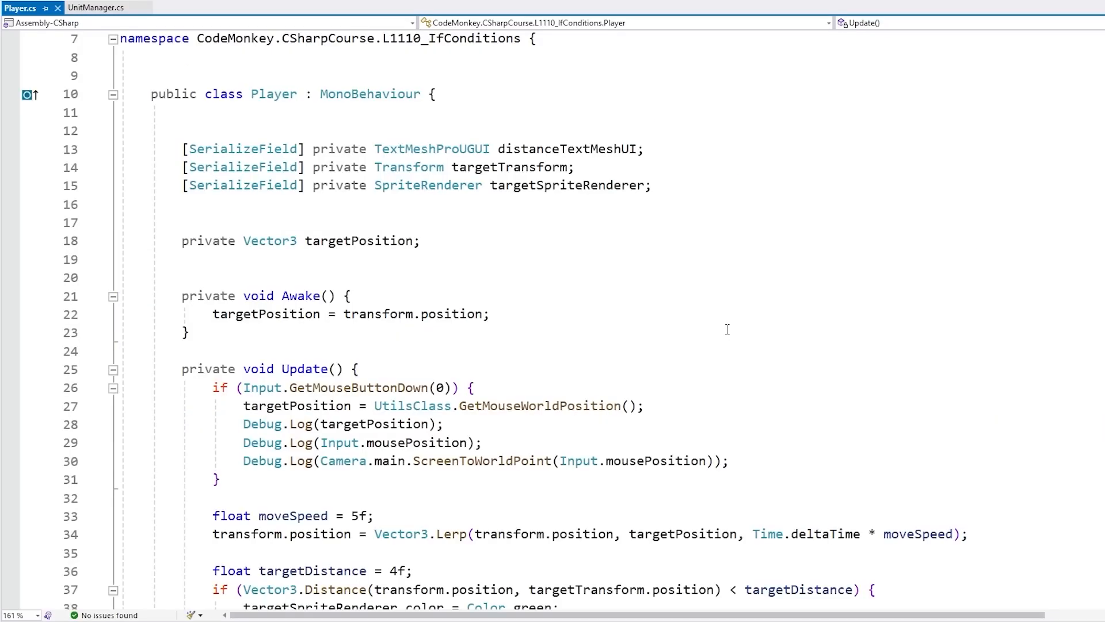
- Highlight the MonoBehaviour base class and the transform property in Awake, and view the description of each
scroll(498, 288, "up", 1)
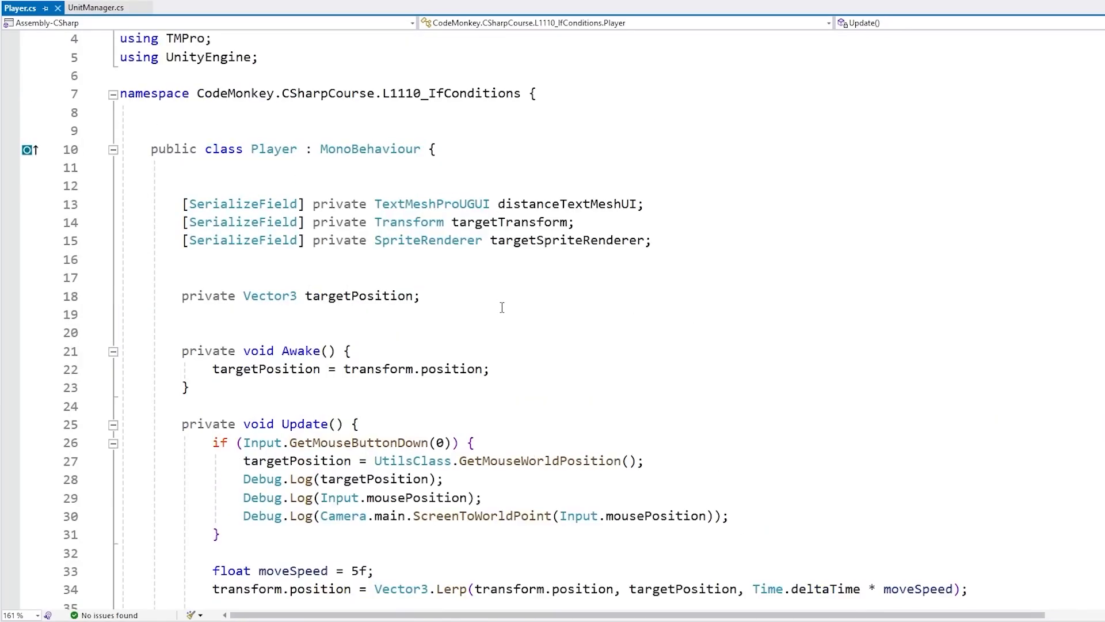
double_click(360, 148)
mouse_move(372, 150)
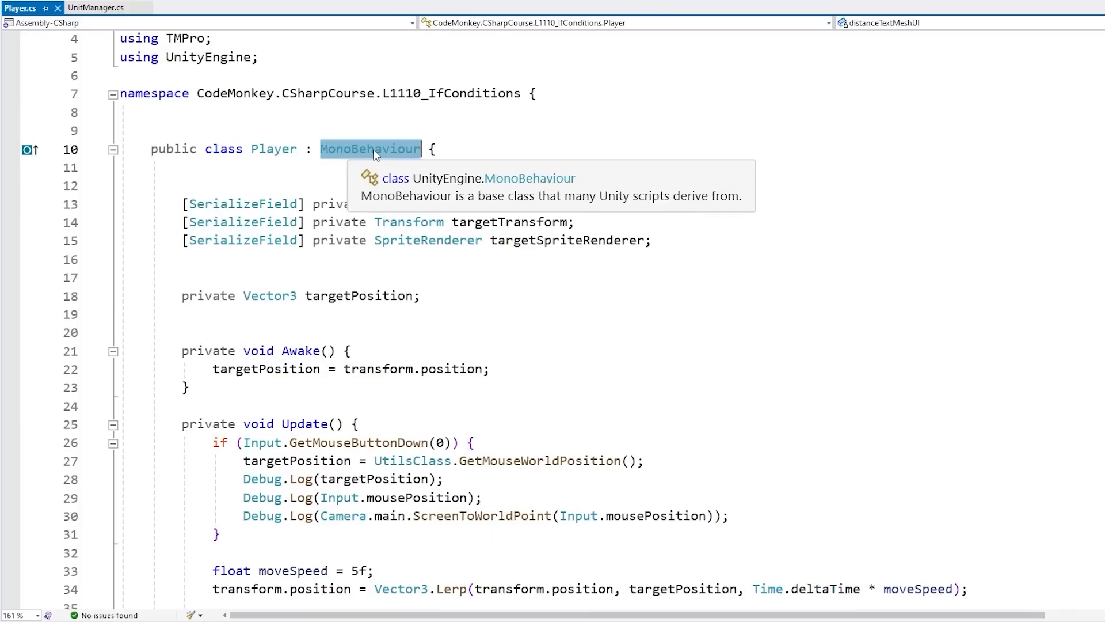
double_click(377, 370)
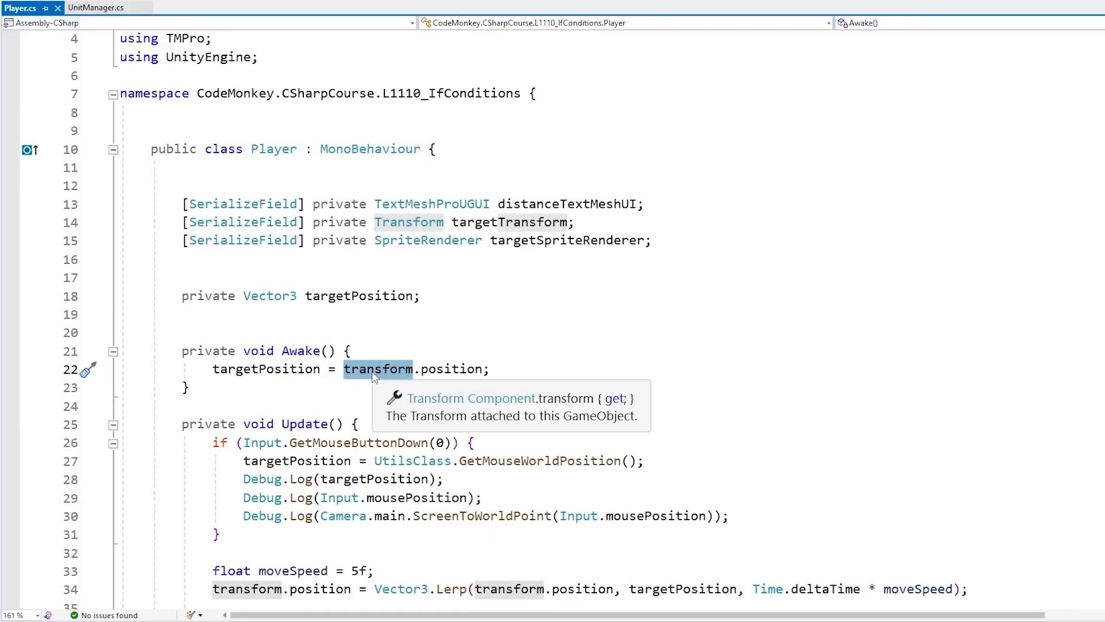
mouse_move(382, 382)
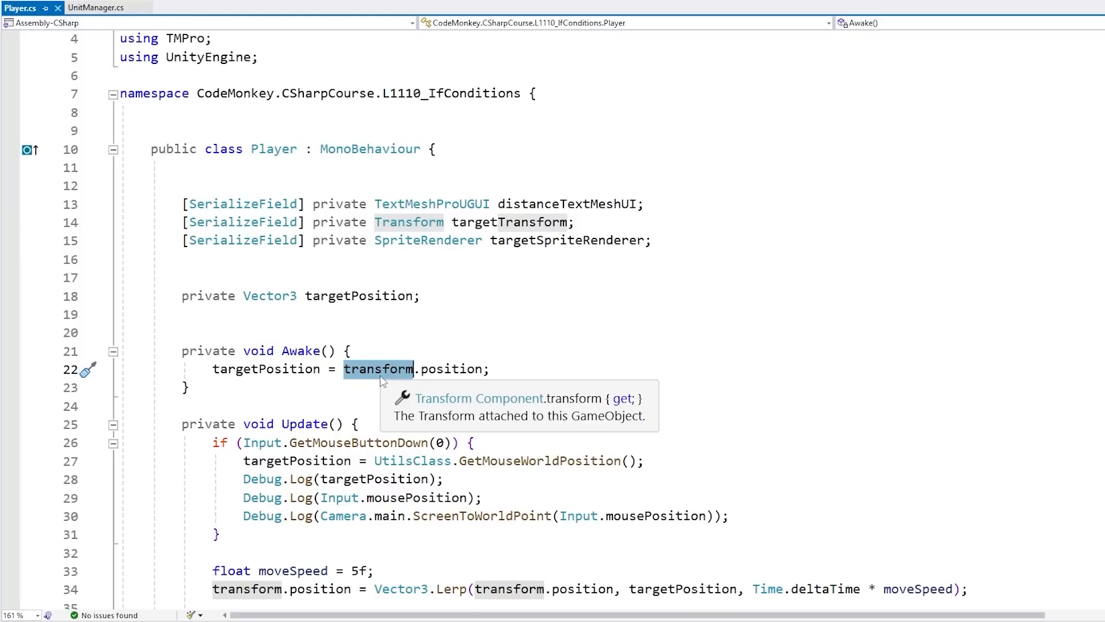
- Highlight the first Debug.Log call inside the Update method's mouse button condition
left_click(381, 373)
scroll(291, 424, "down", 2)
left_click(314, 369)
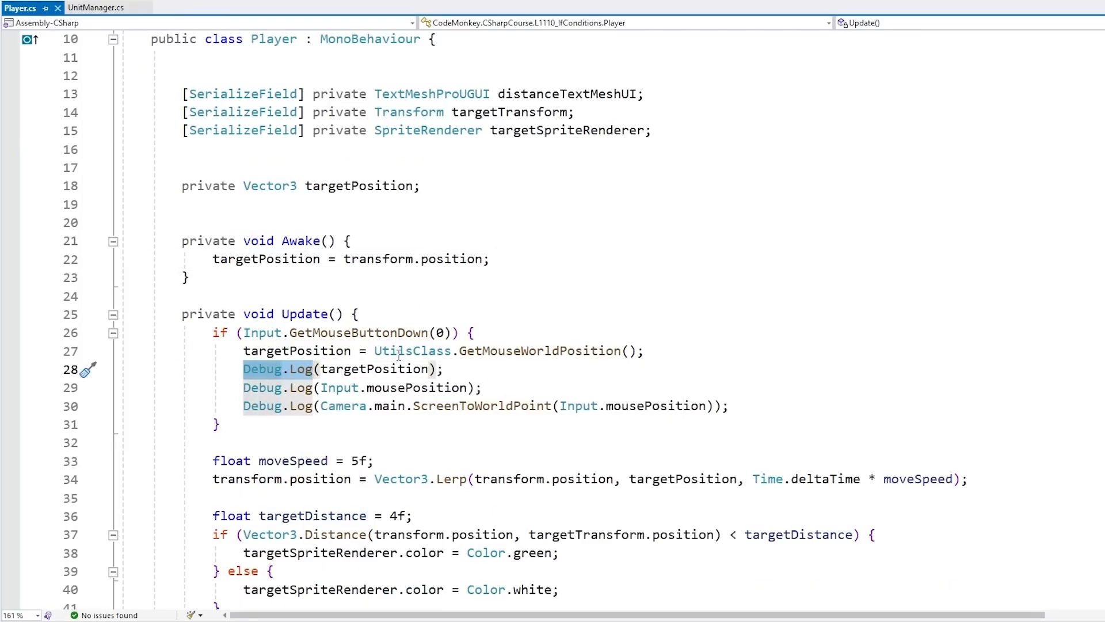